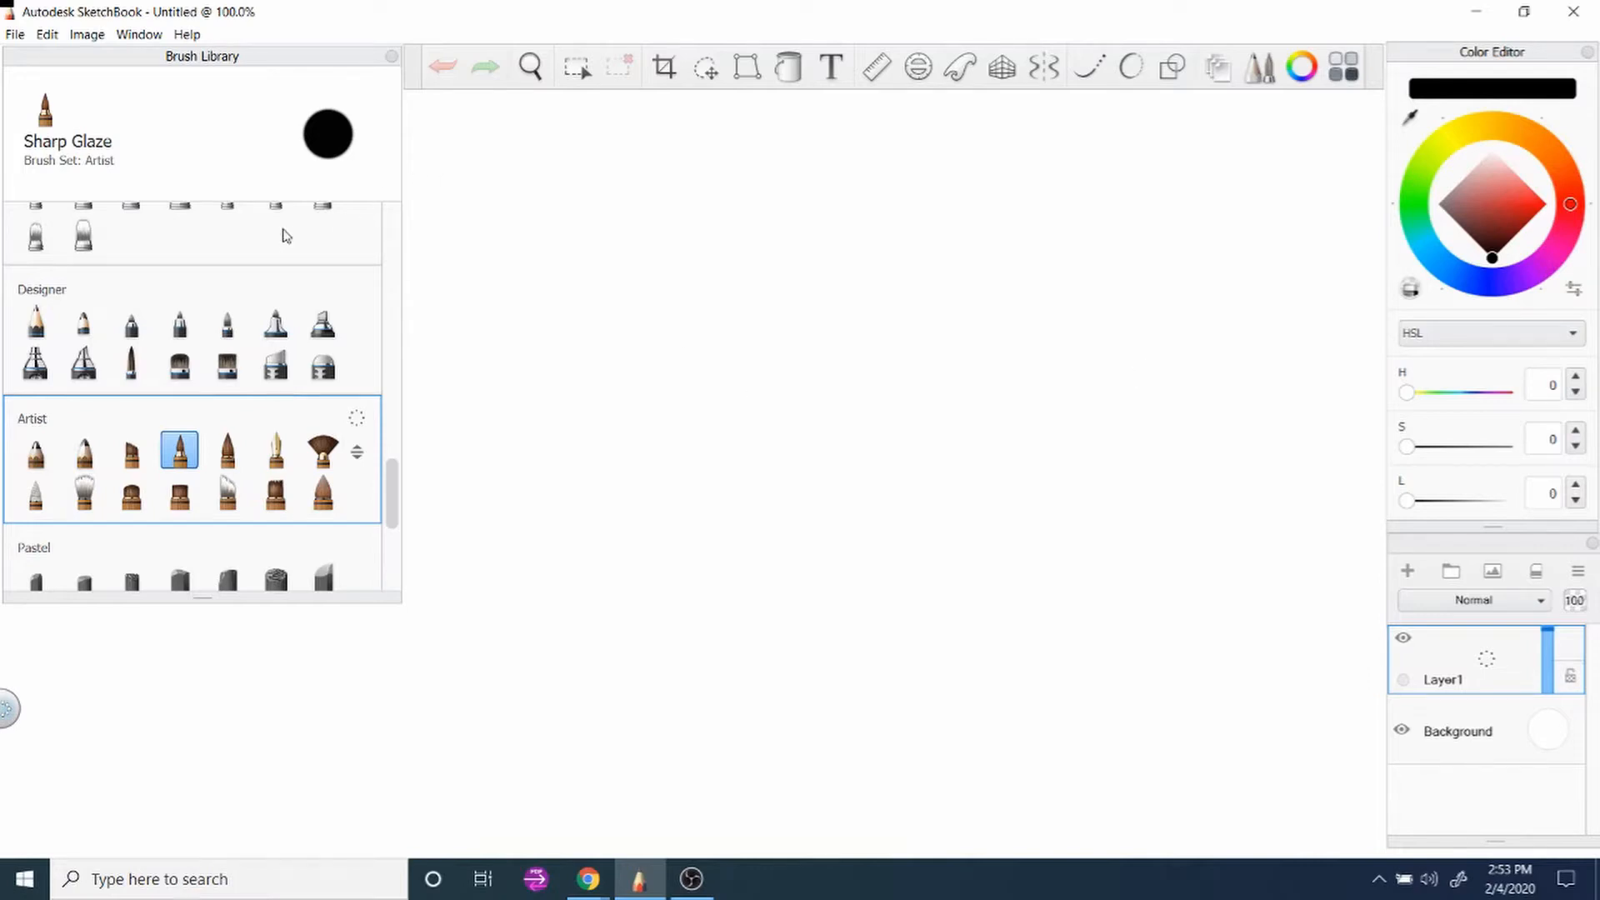
Look through the brush sets in the Brush Library, from Basic through Texture, Artist and Pastel to Weather Elements.
scroll(252, 388, down, 1)
scroll(250, 389, down, 3)
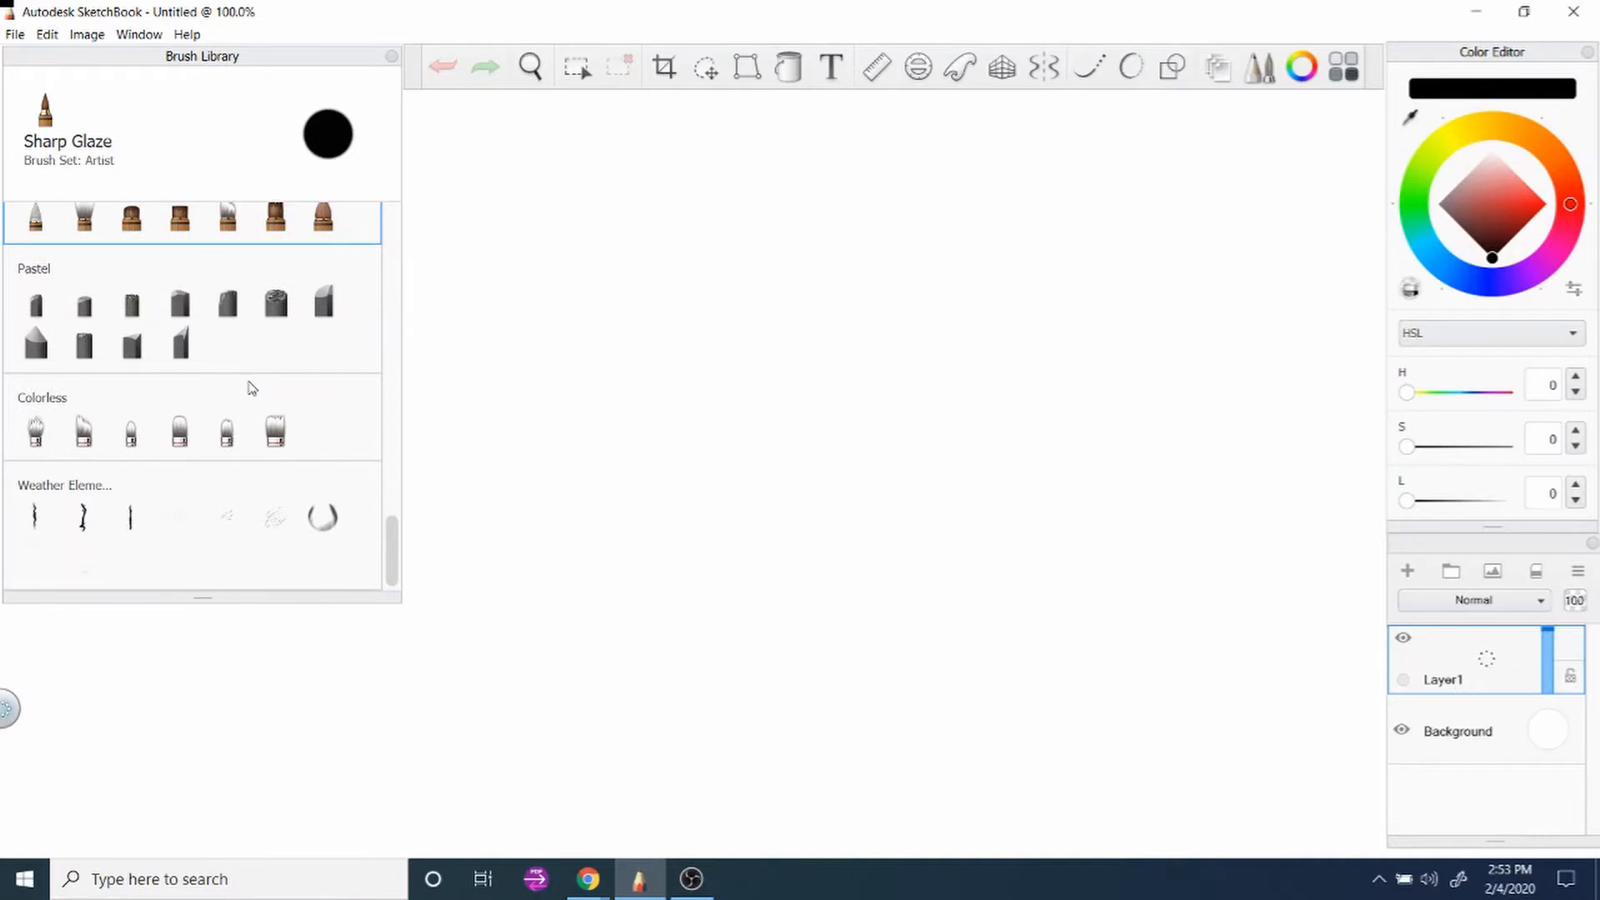
scroll(252, 388, up, 20)
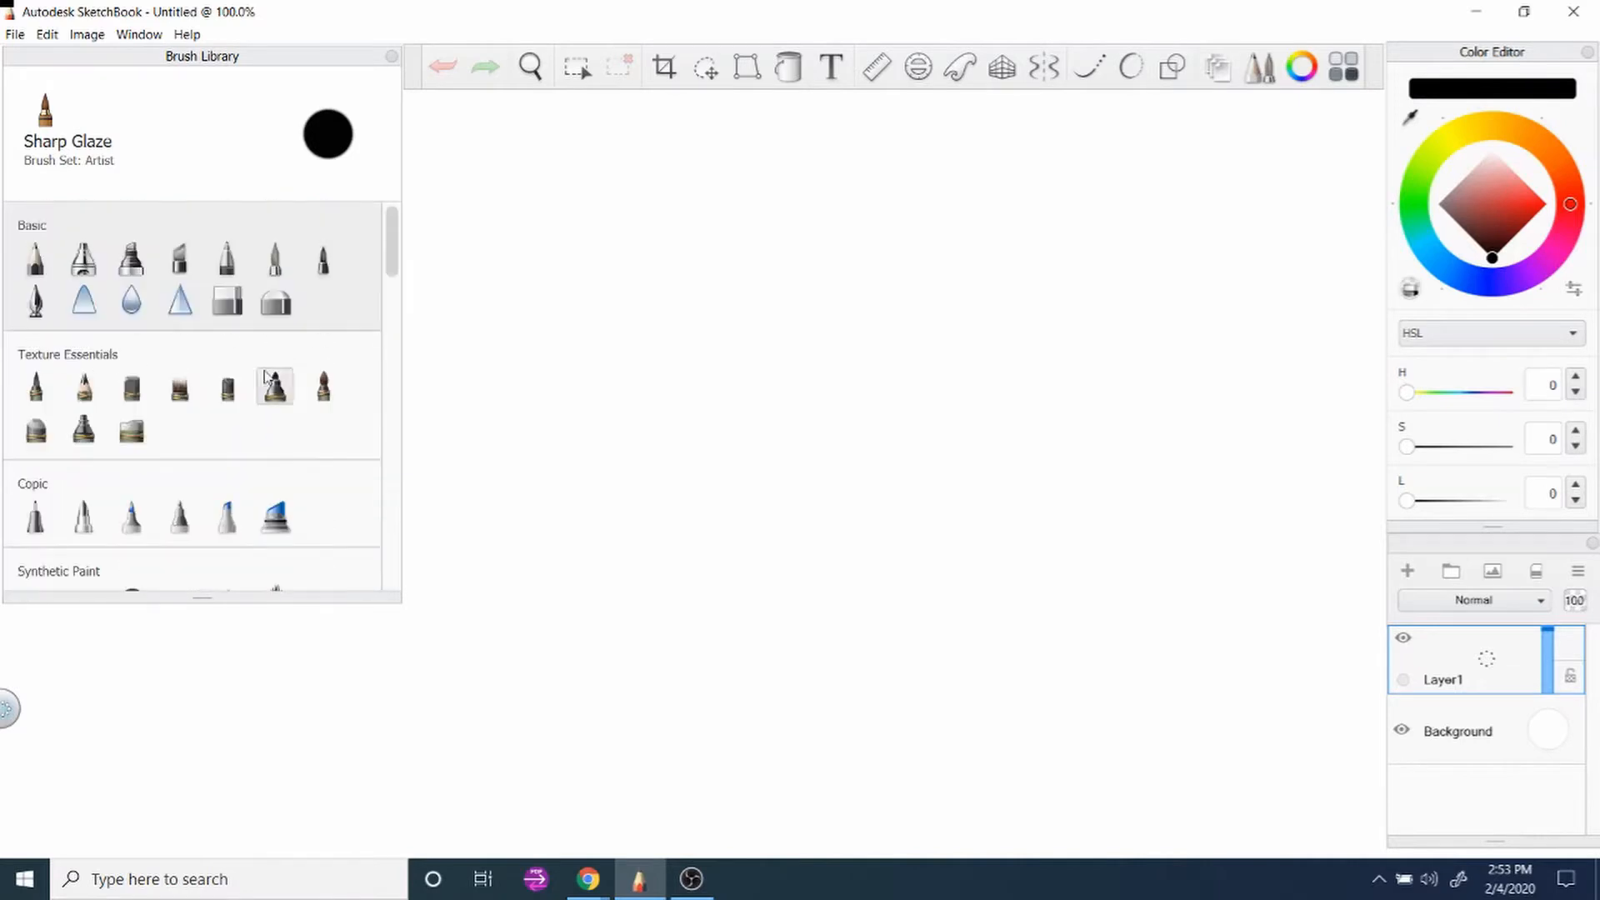
scroll(314, 421, down, 10)
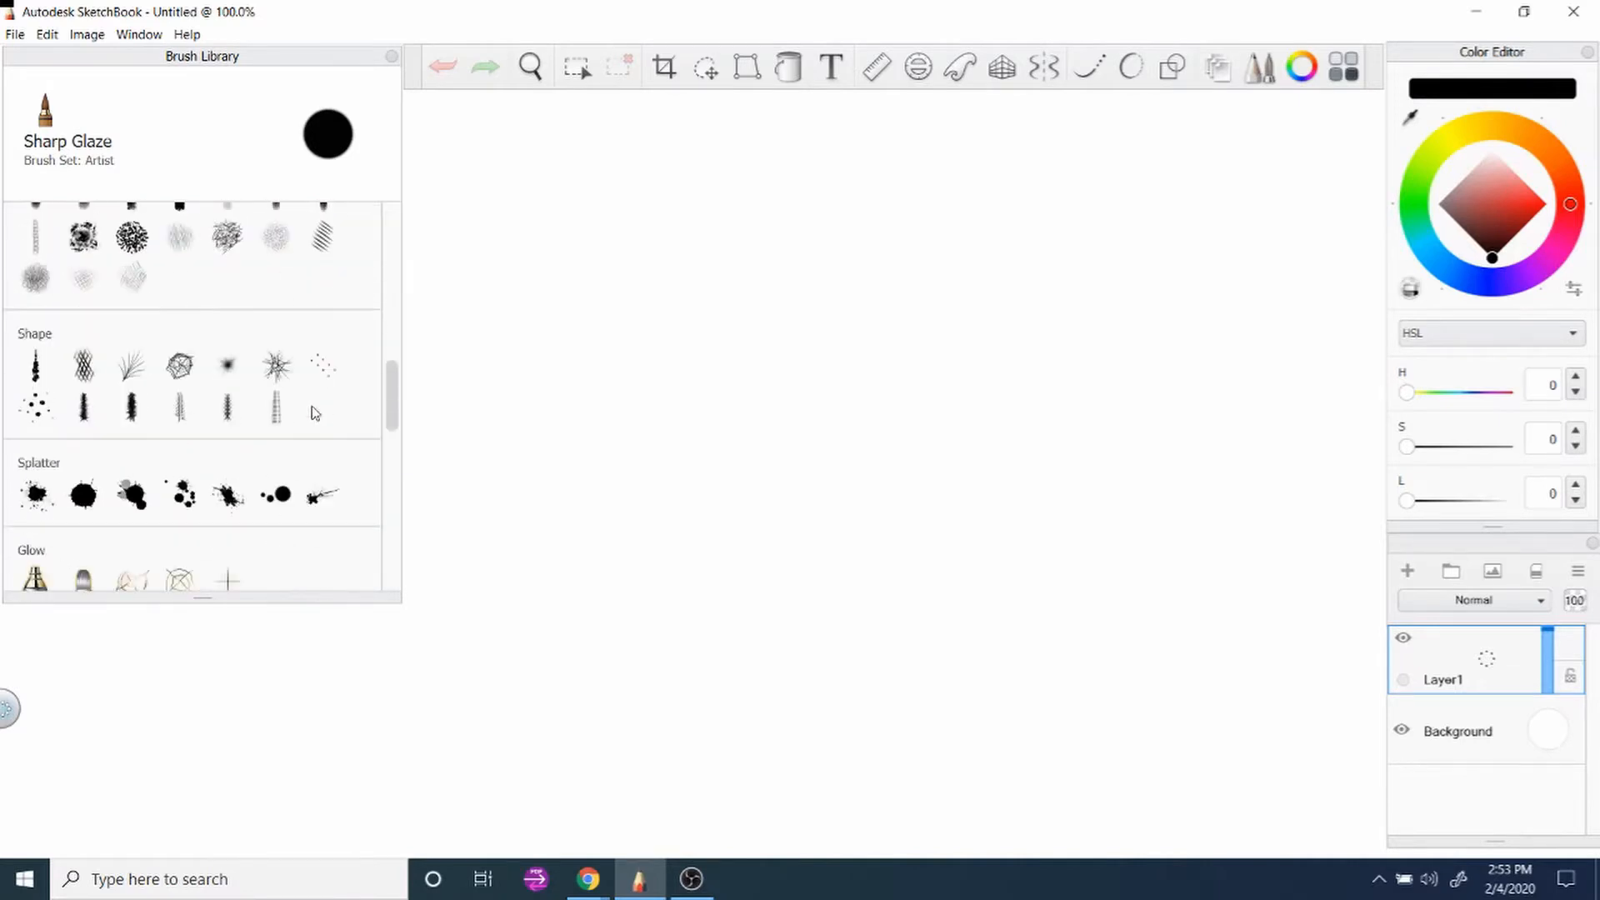
mouse_move(392, 403)
mouse_down()
mouse_move(403, 543)
mouse_move(414, 222)
mouse_up()
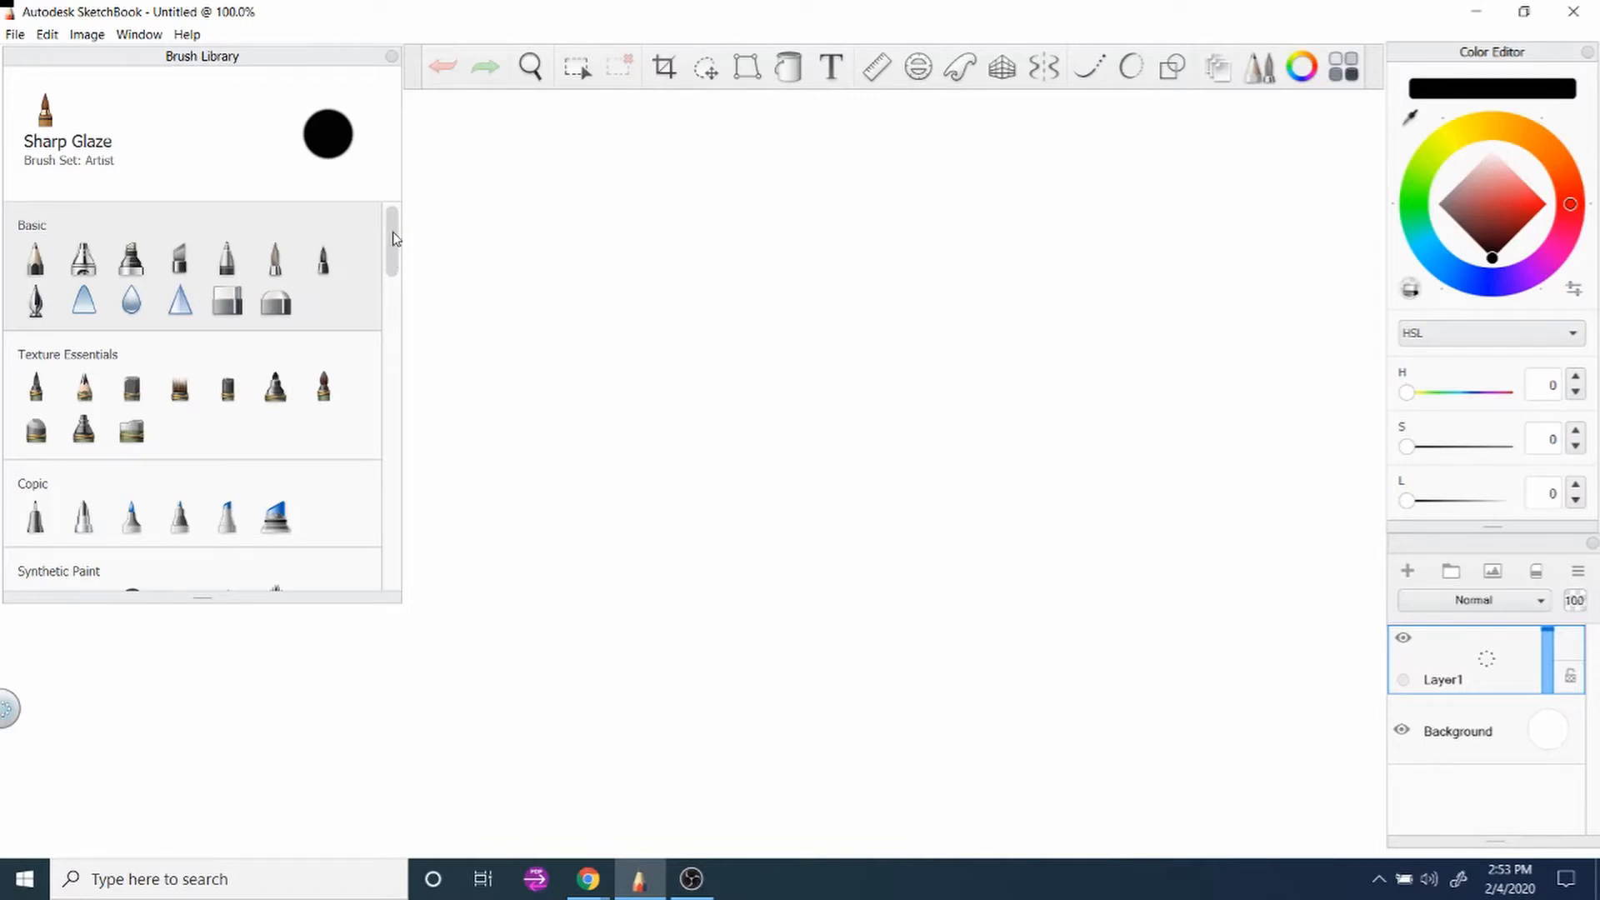
mouse_move(395, 239)
mouse_down()
mouse_move(411, 434)
mouse_move(393, 554)
mouse_move(393, 232)
mouse_up()
click(131, 35)
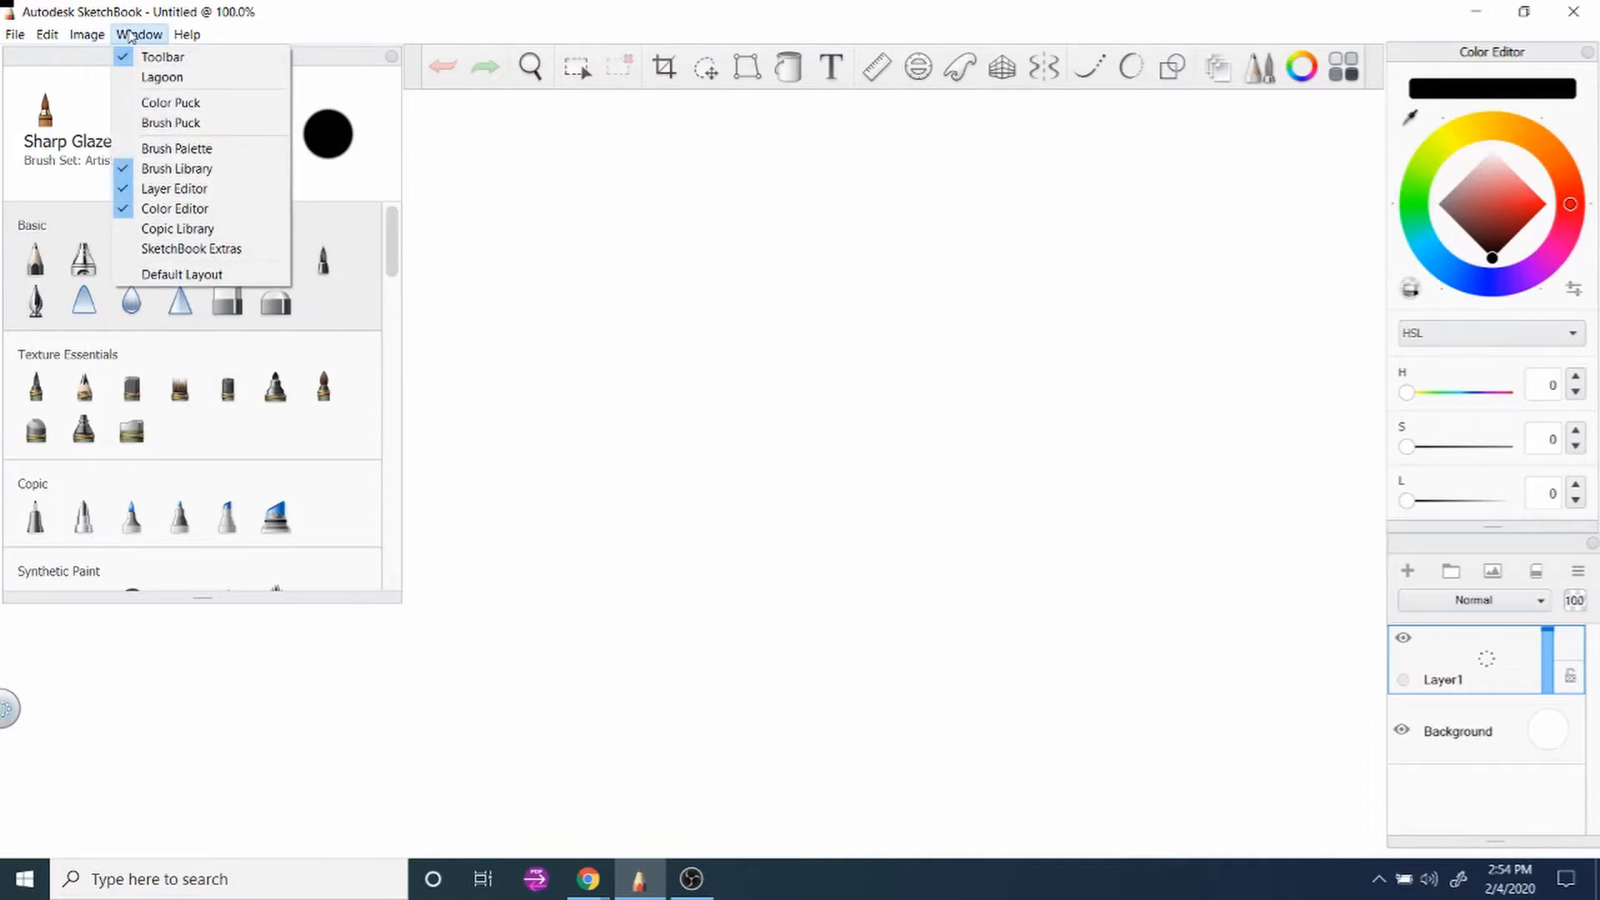
click(368, 6)
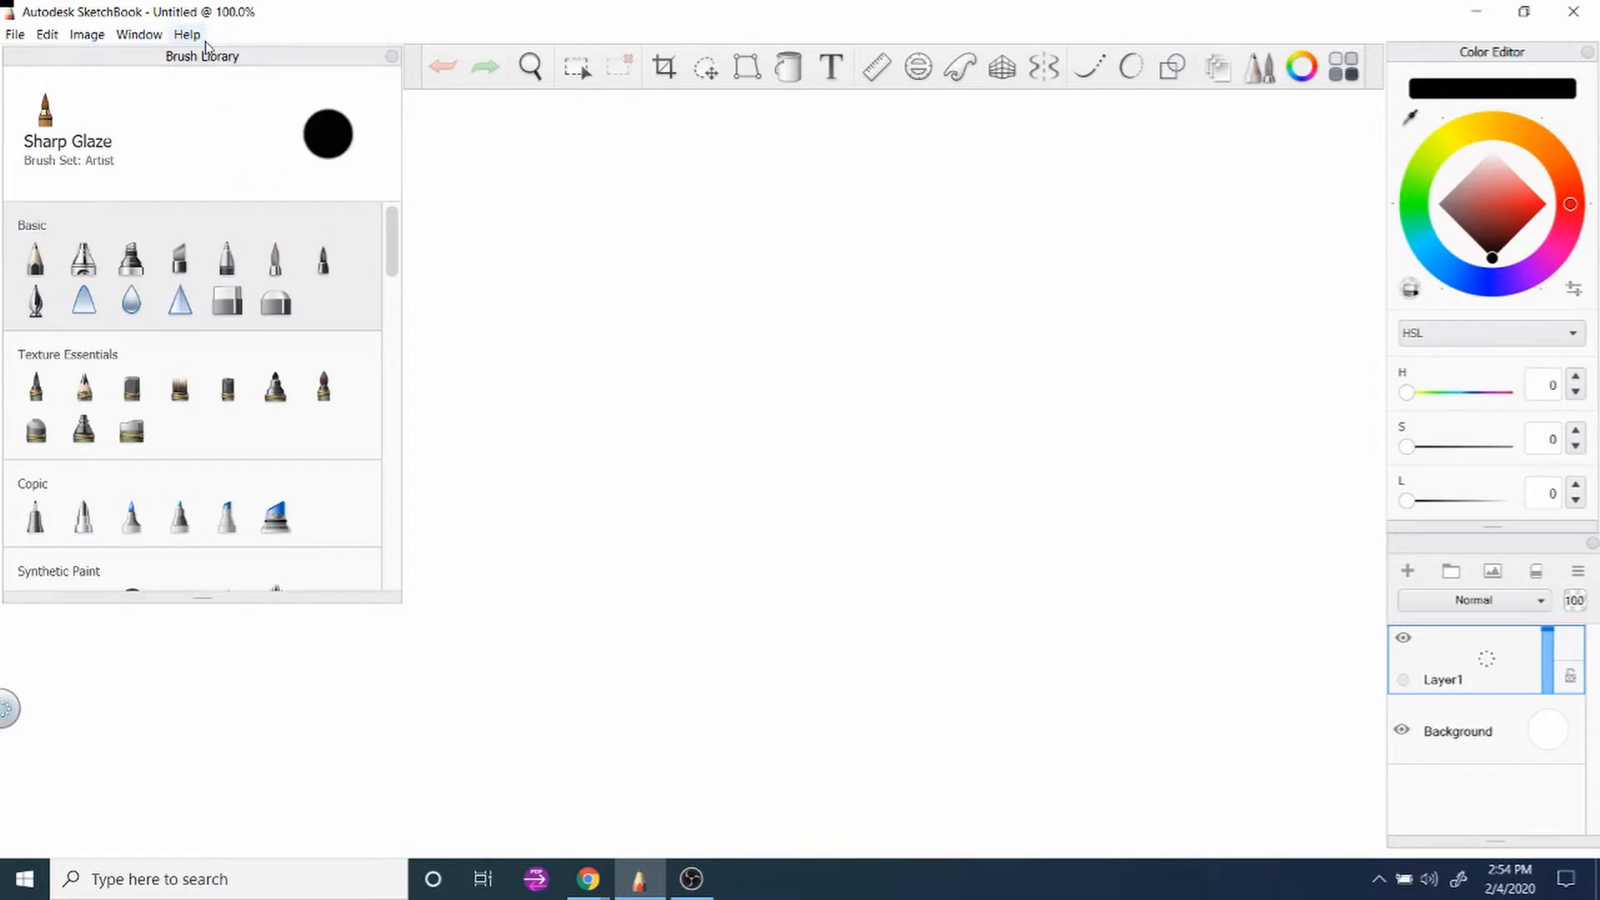
scroll(248, 267, down, 5)
scroll(248, 267, down, 15)
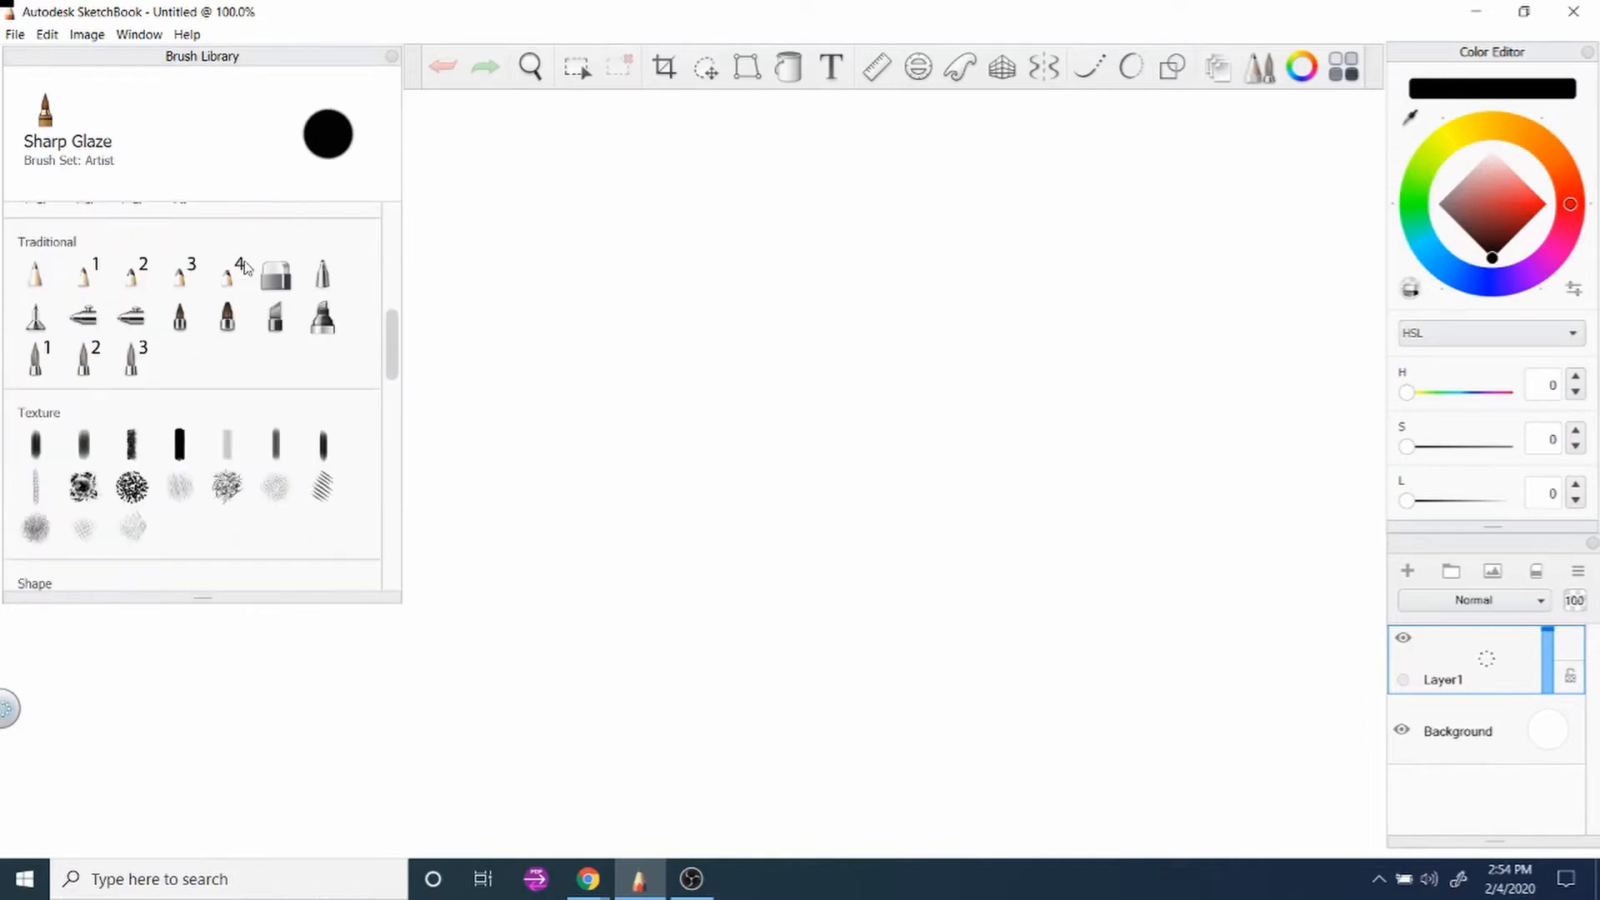
scroll(247, 268, up, 20)
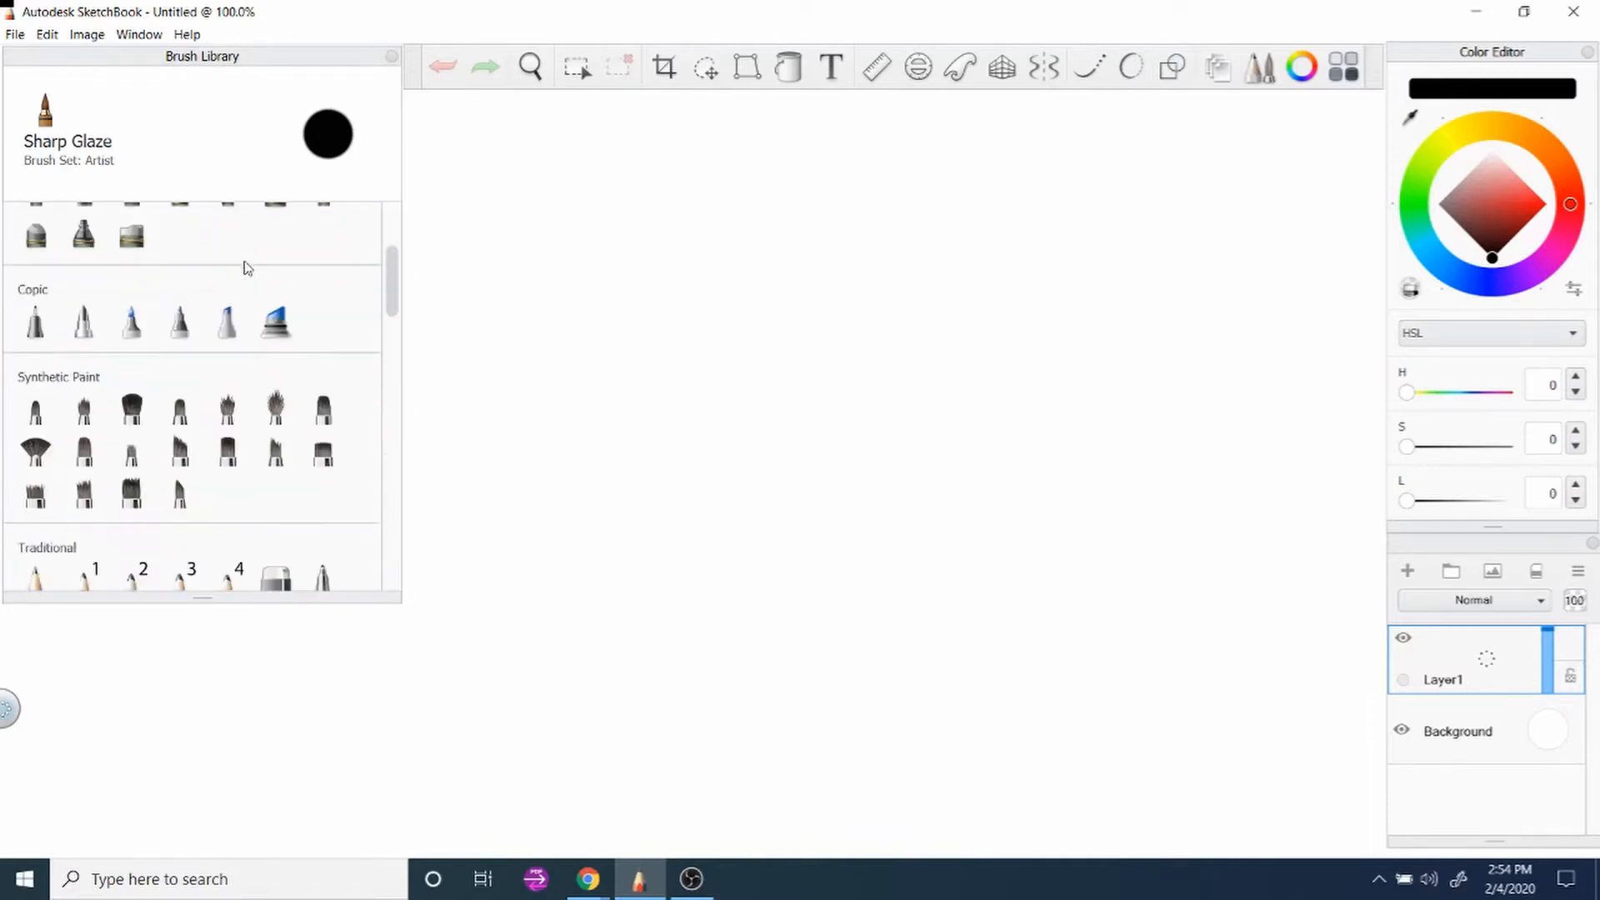
Open SketchBook Extras, look through the downloadable free brush sets, and close it.
click(136, 35)
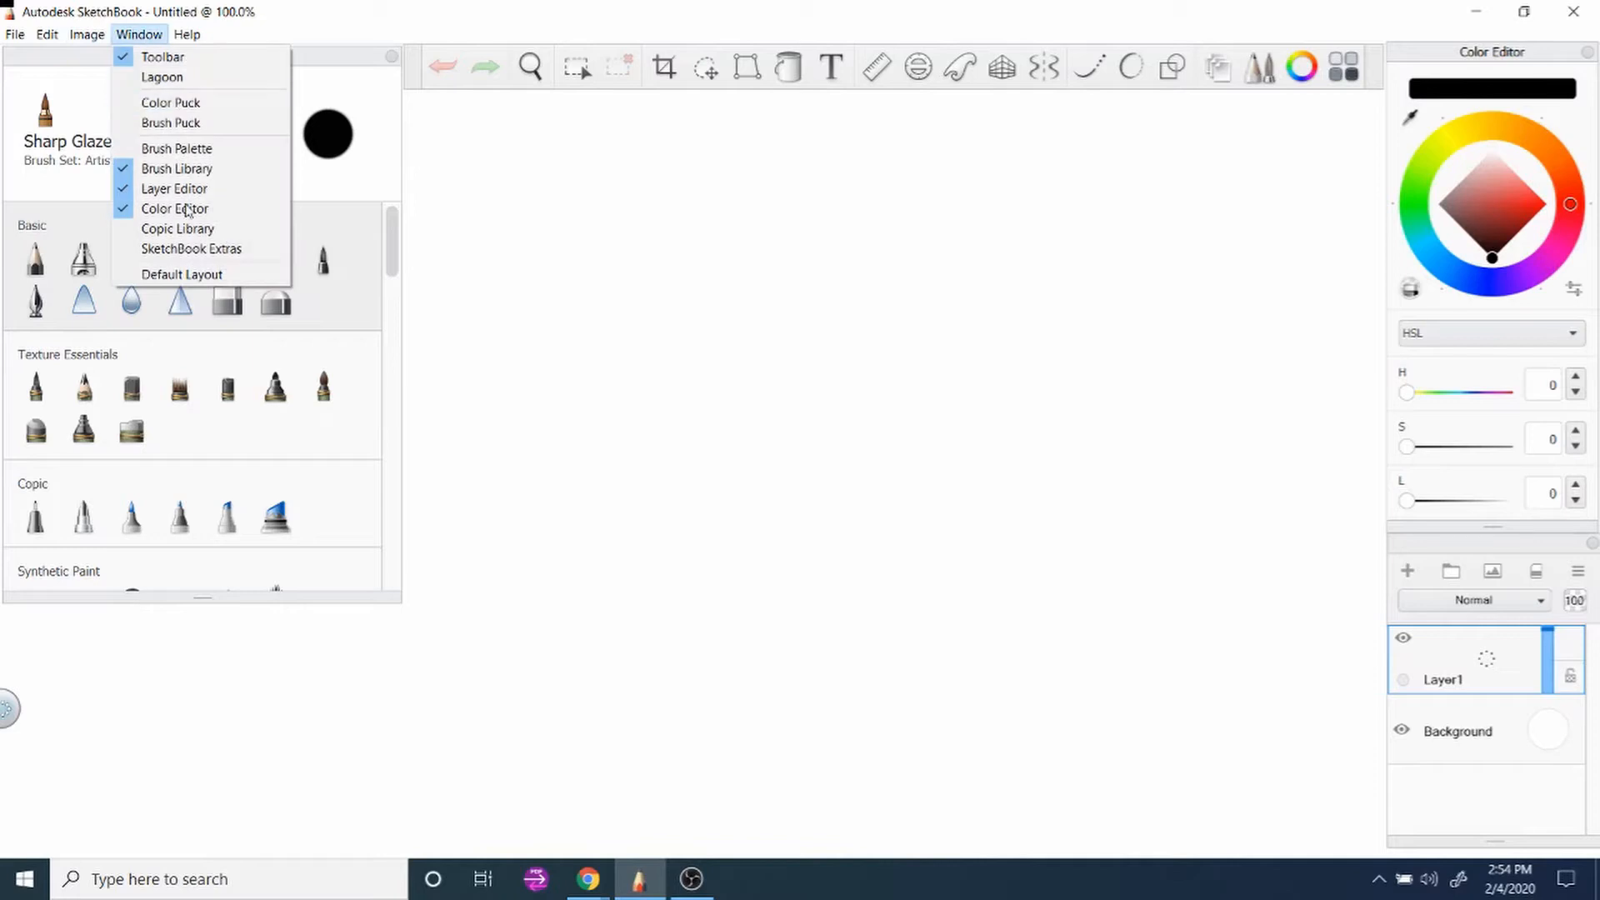
click(197, 252)
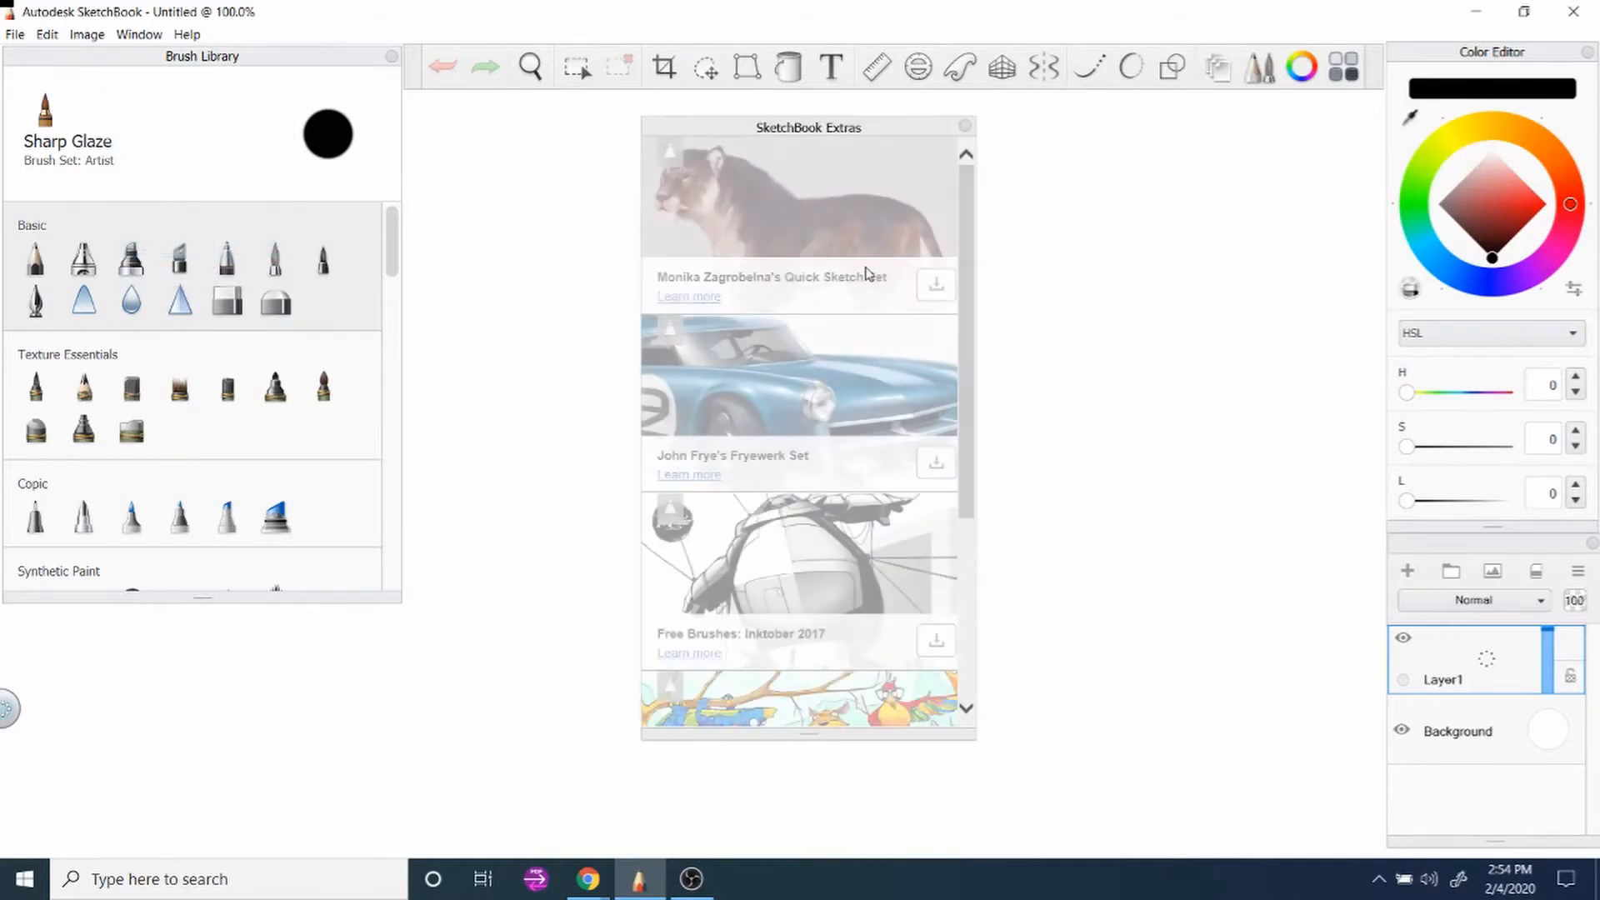
scroll(934, 440, down, 4)
scroll(934, 439, down, 10)
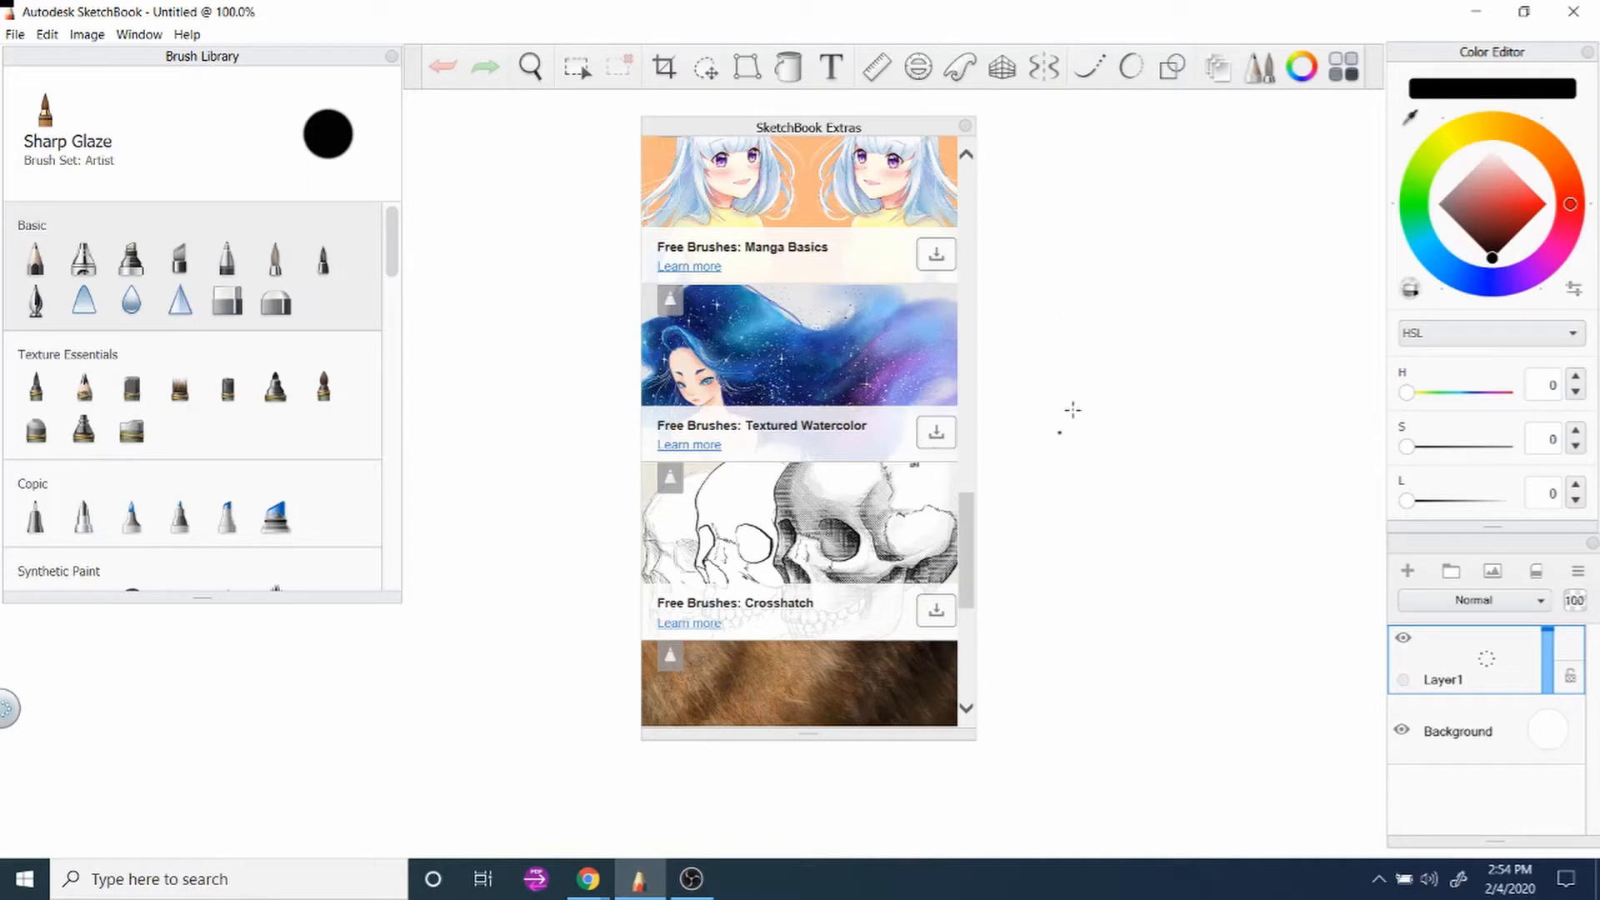
click(964, 127)
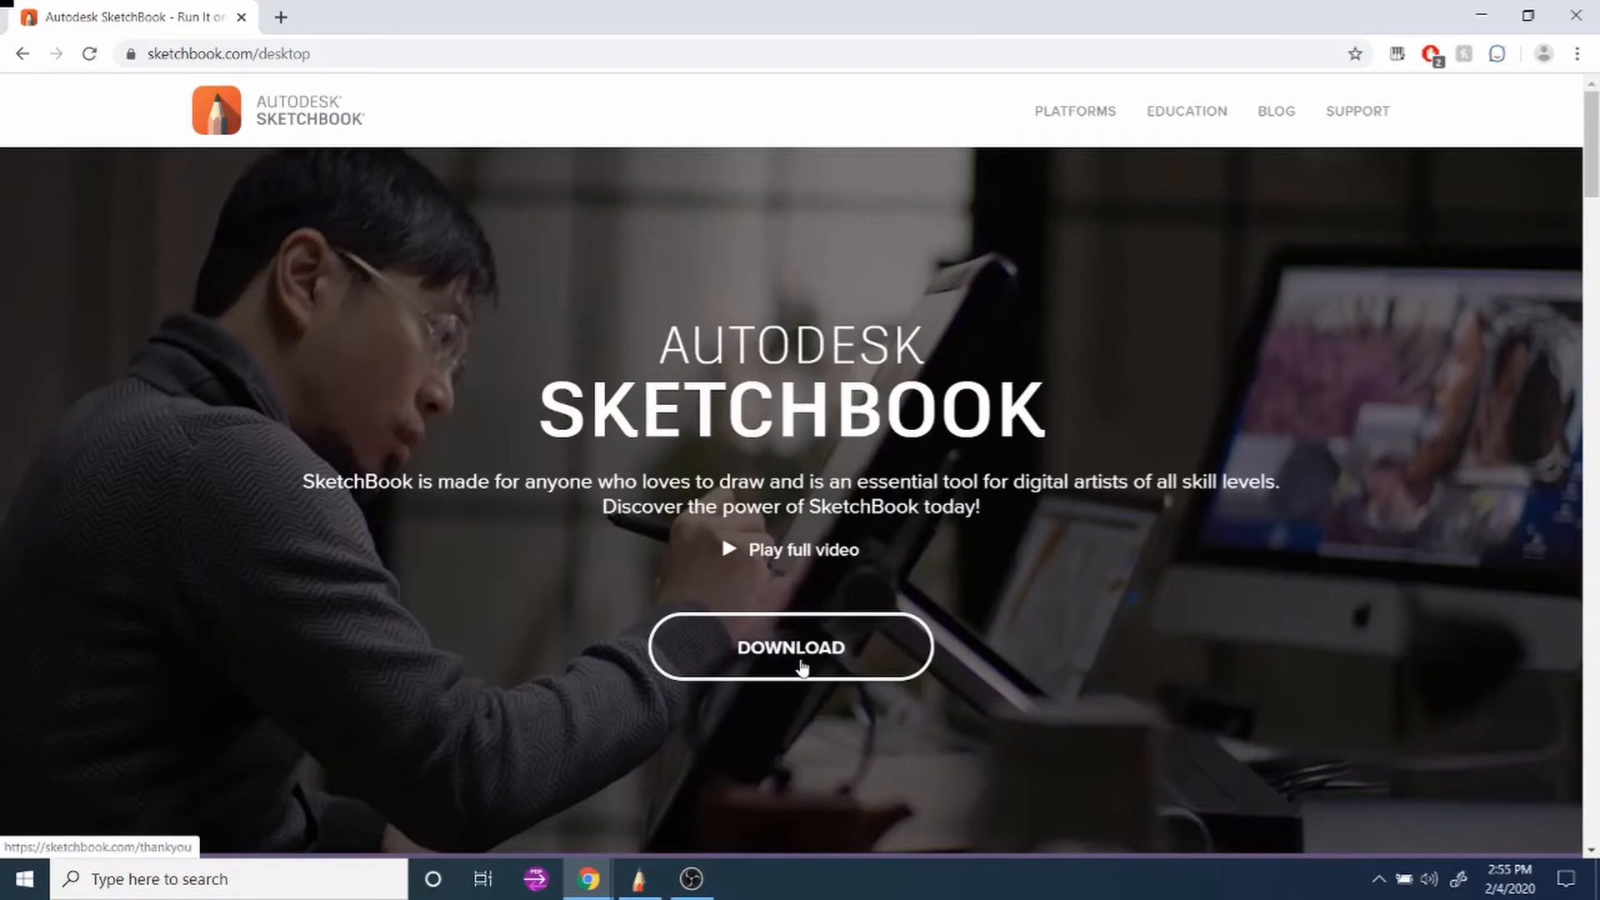
Return to SketchBook and create a new empty FlipBook with the HD (1280 x 720) preset, 24 frames per second and 240 frames.
click(638, 879)
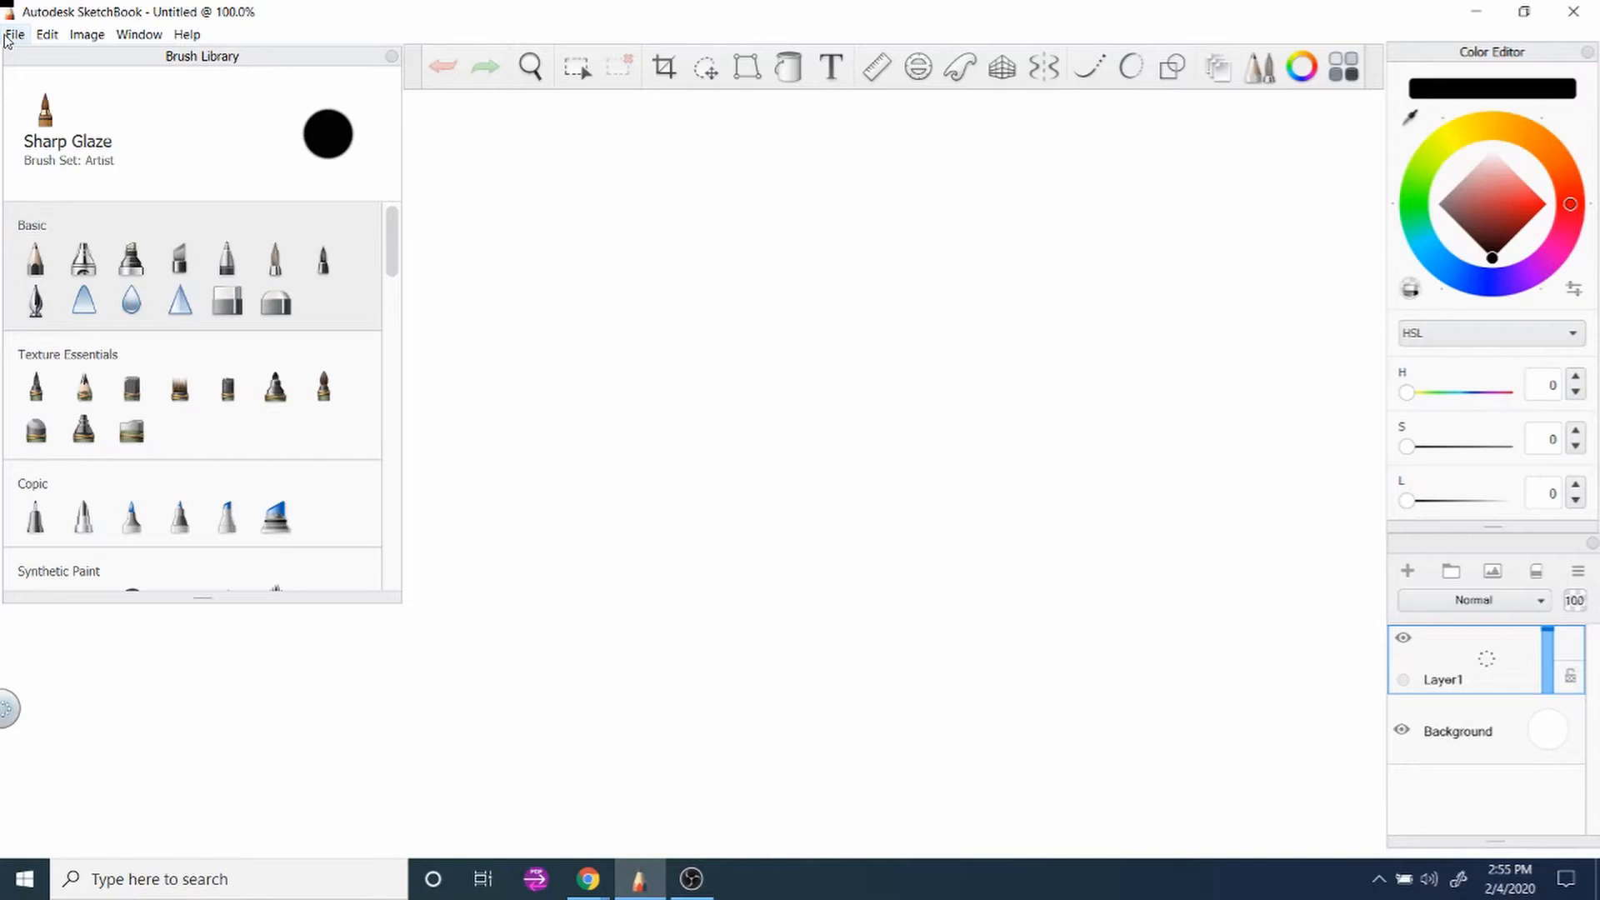
click(13, 34)
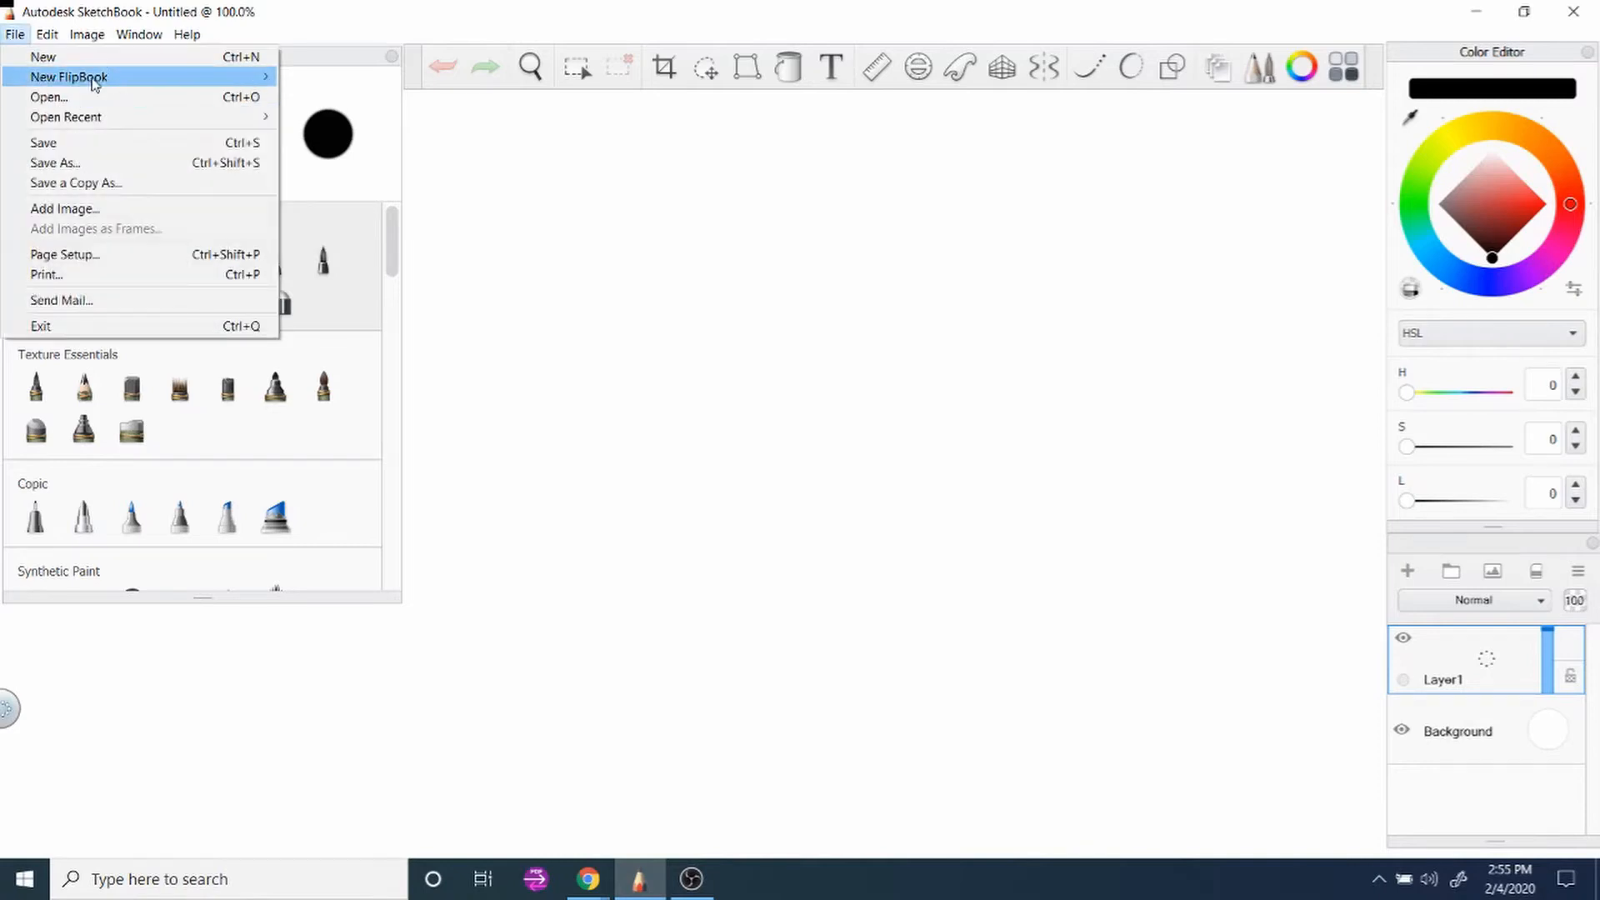
mouse_move(117, 77)
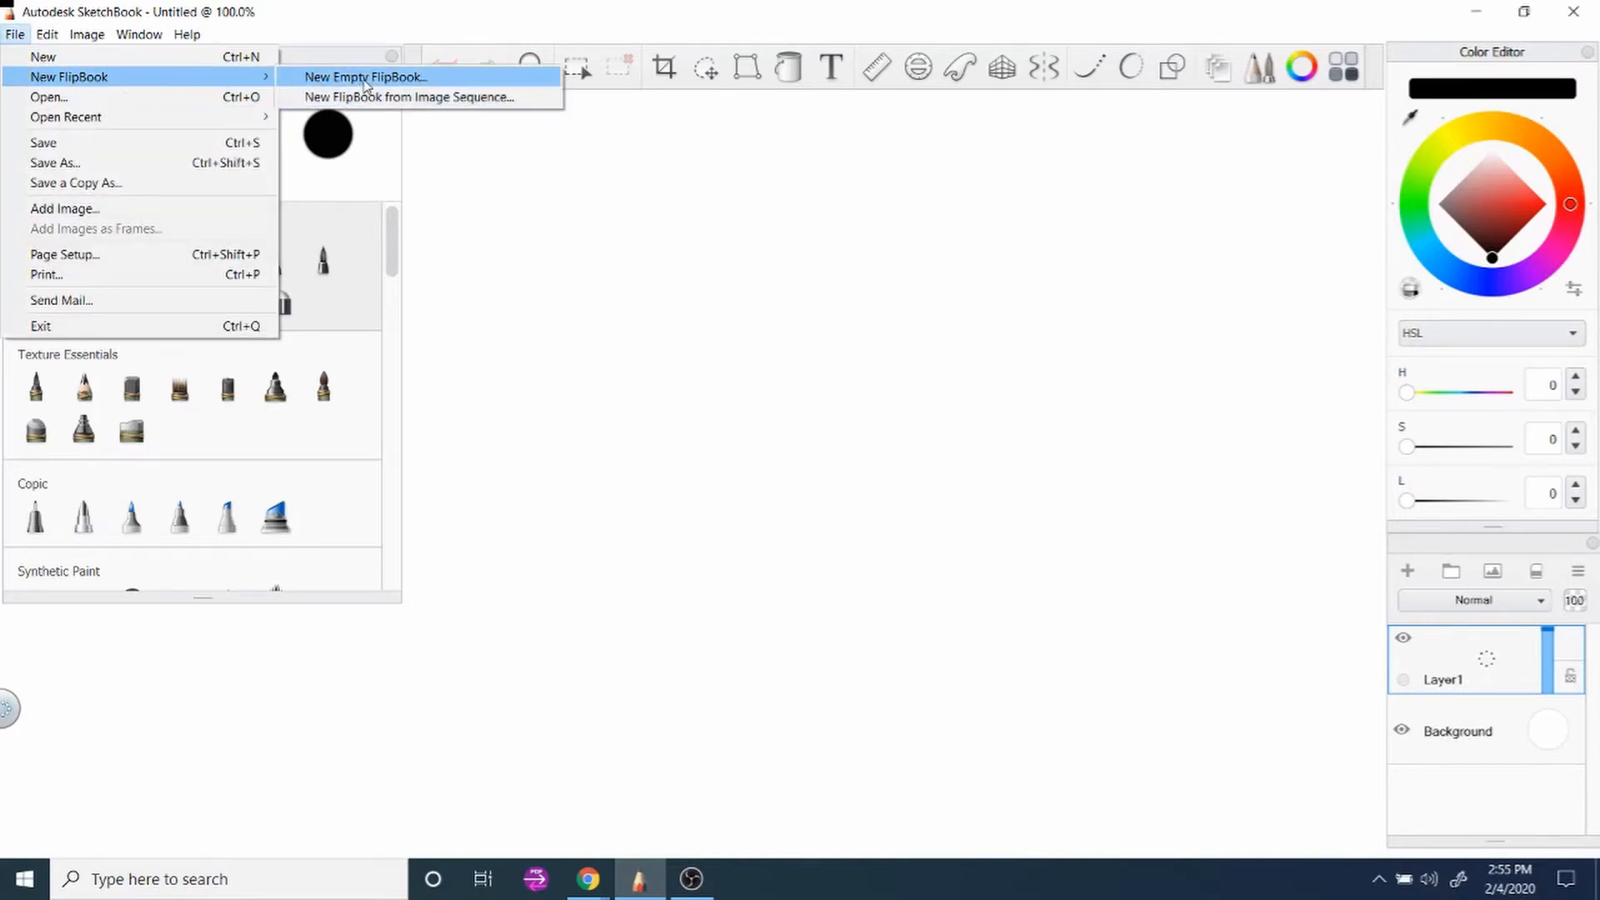
click(365, 77)
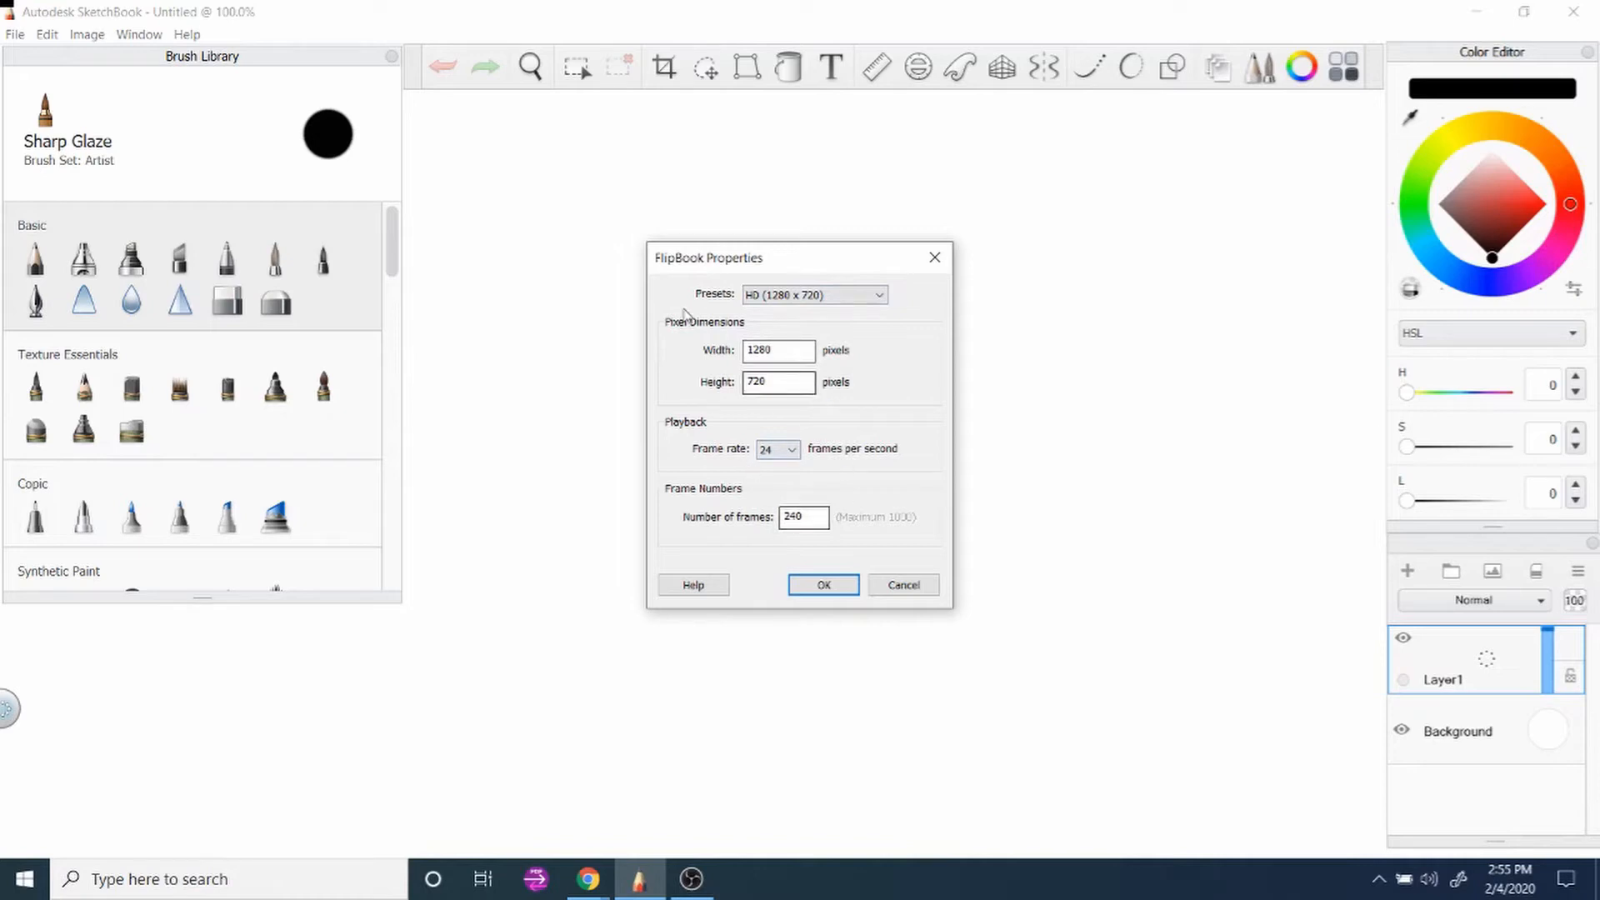
click(842, 591)
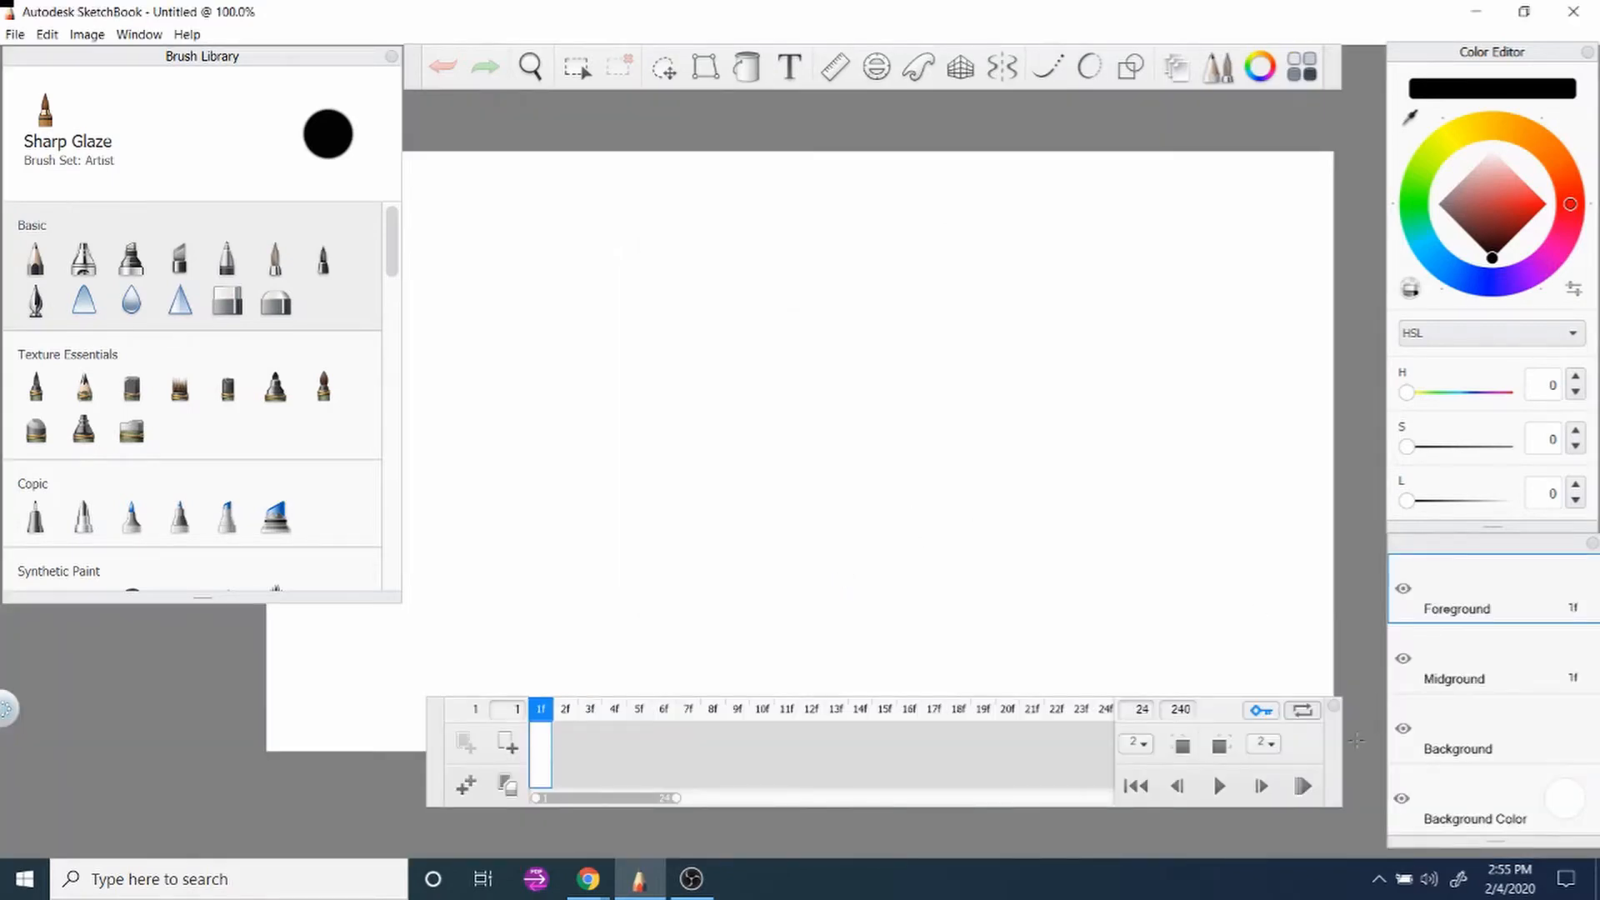
Reposition the animation timeline just below the canvas with the whole page fitted in view at about 84% zoom.
drag(1338, 750, 1271, 758)
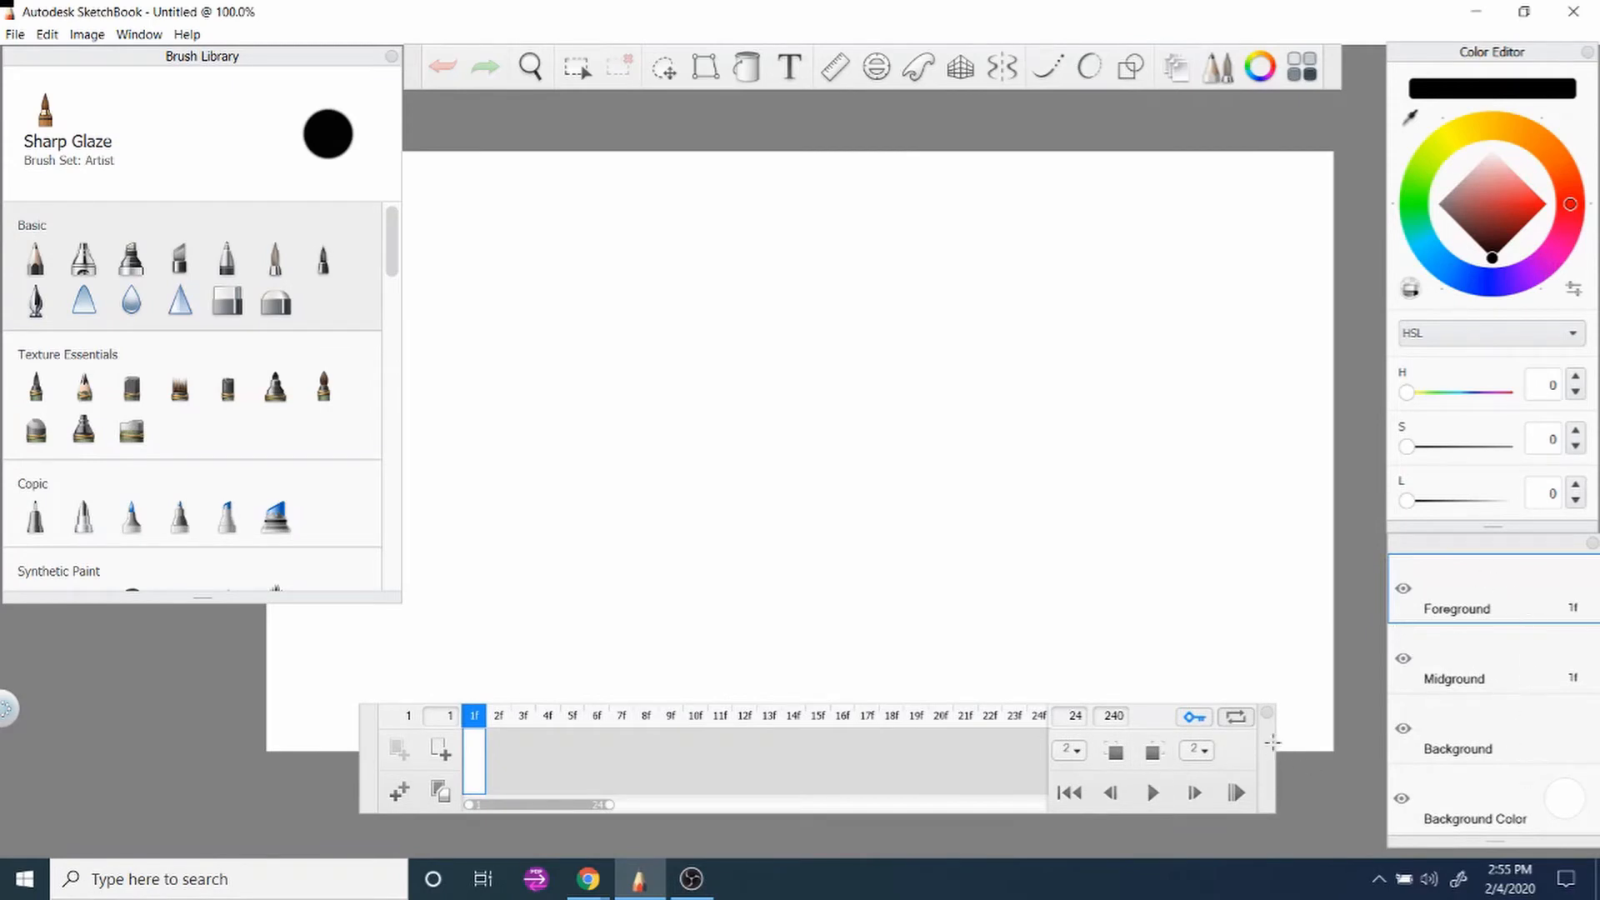
scroll(1132, 392, down, 3)
scroll(1103, 528, up, 1)
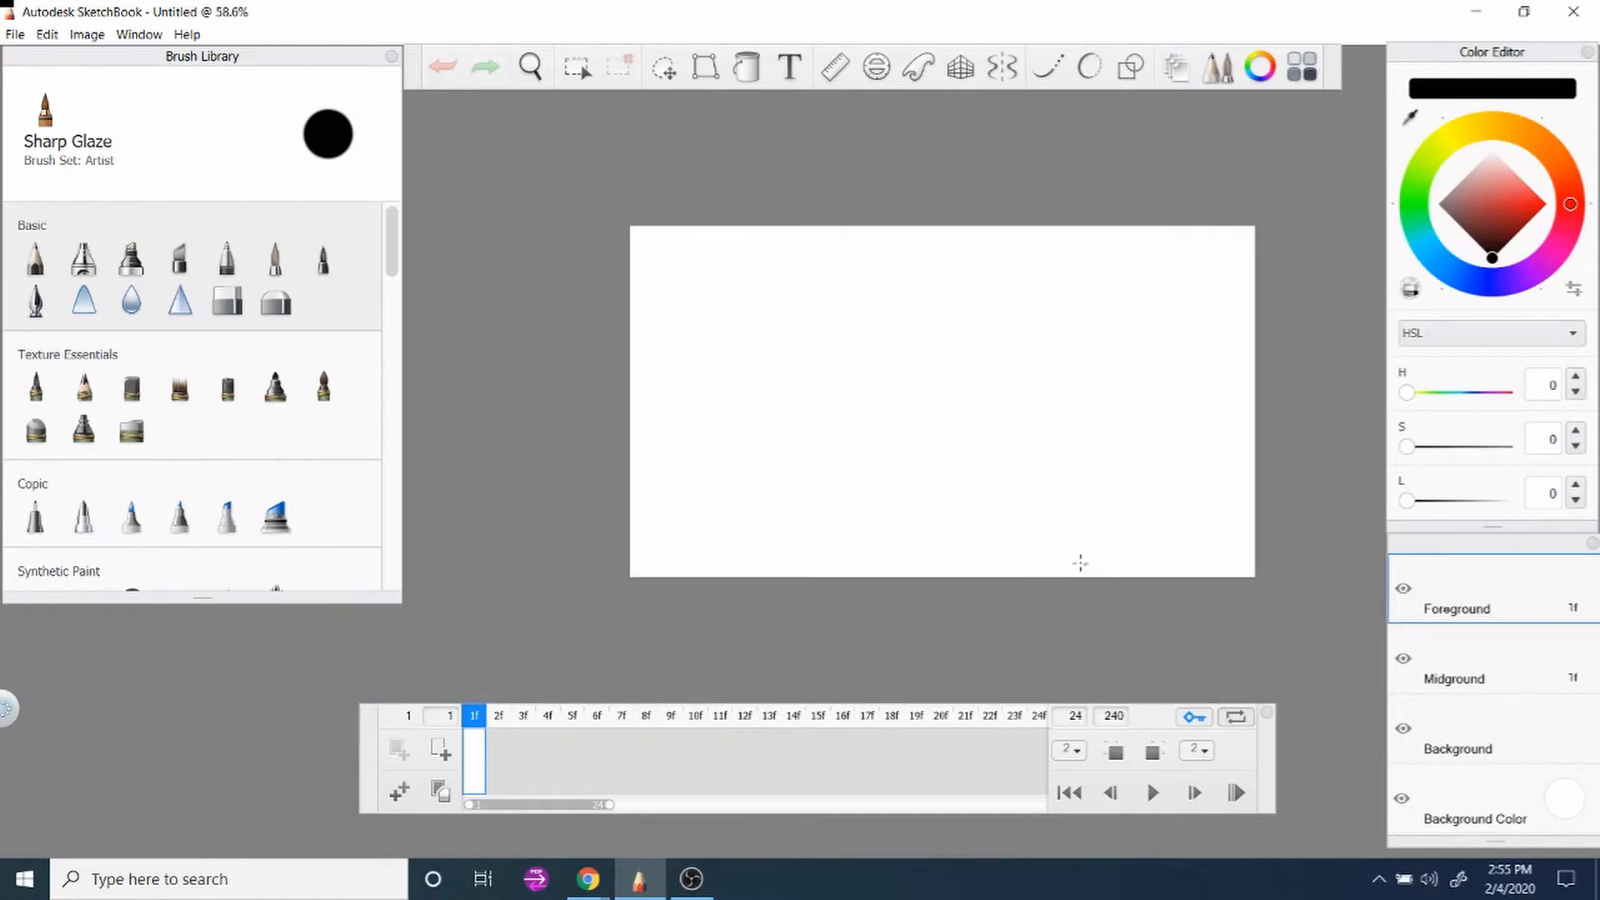
scroll(1034, 604, up, 1)
scroll(1017, 133, up, 1)
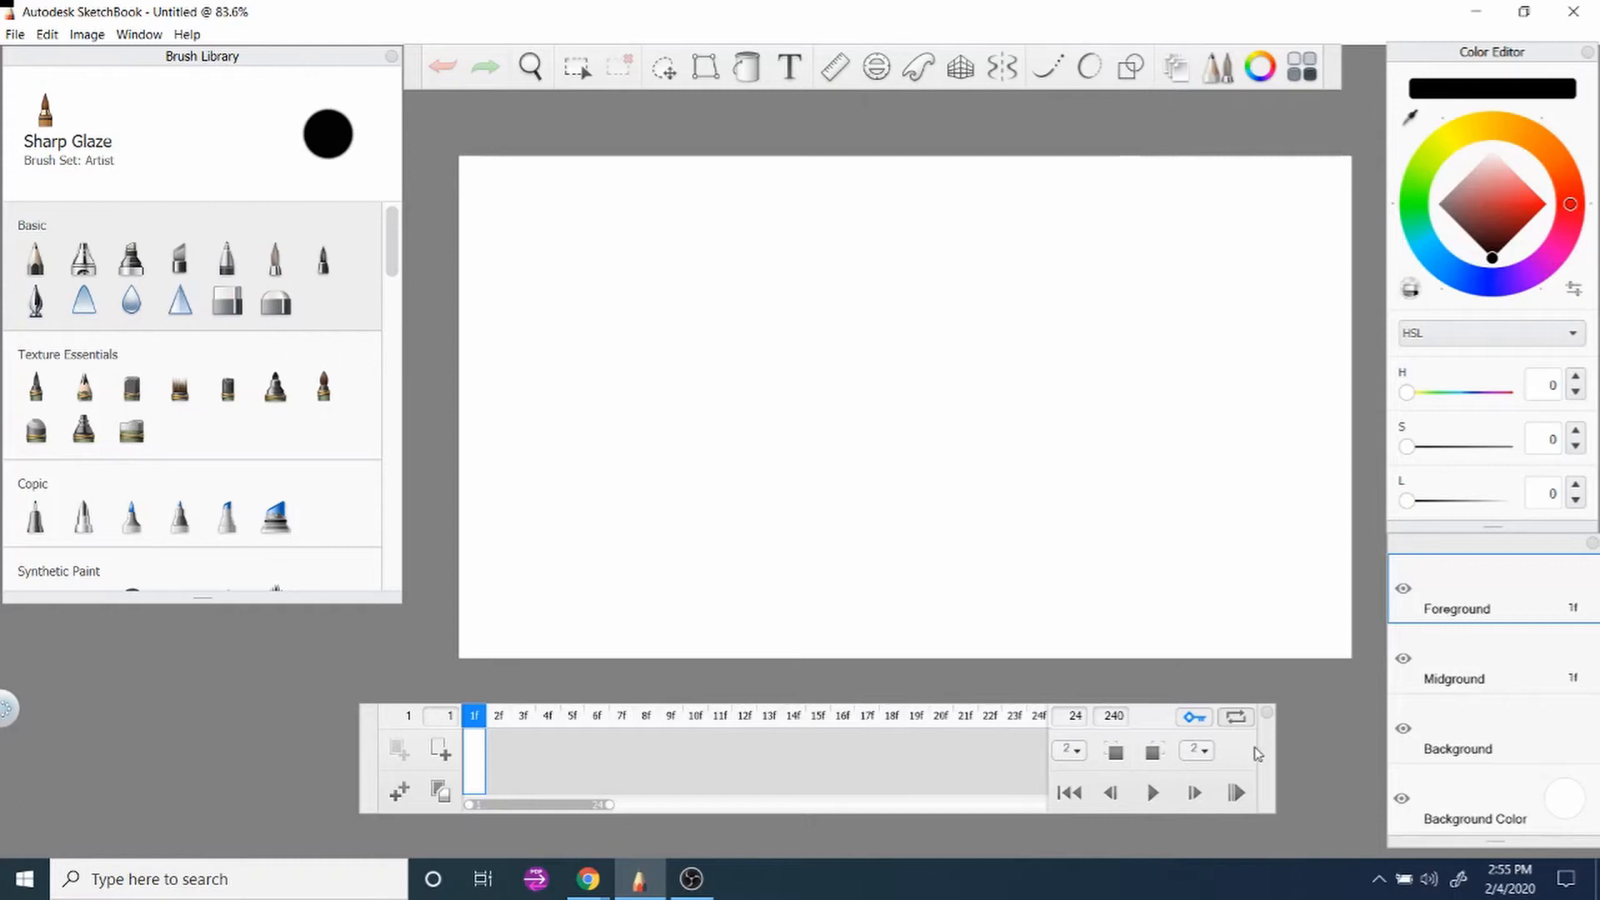
drag(1269, 767, 1332, 751)
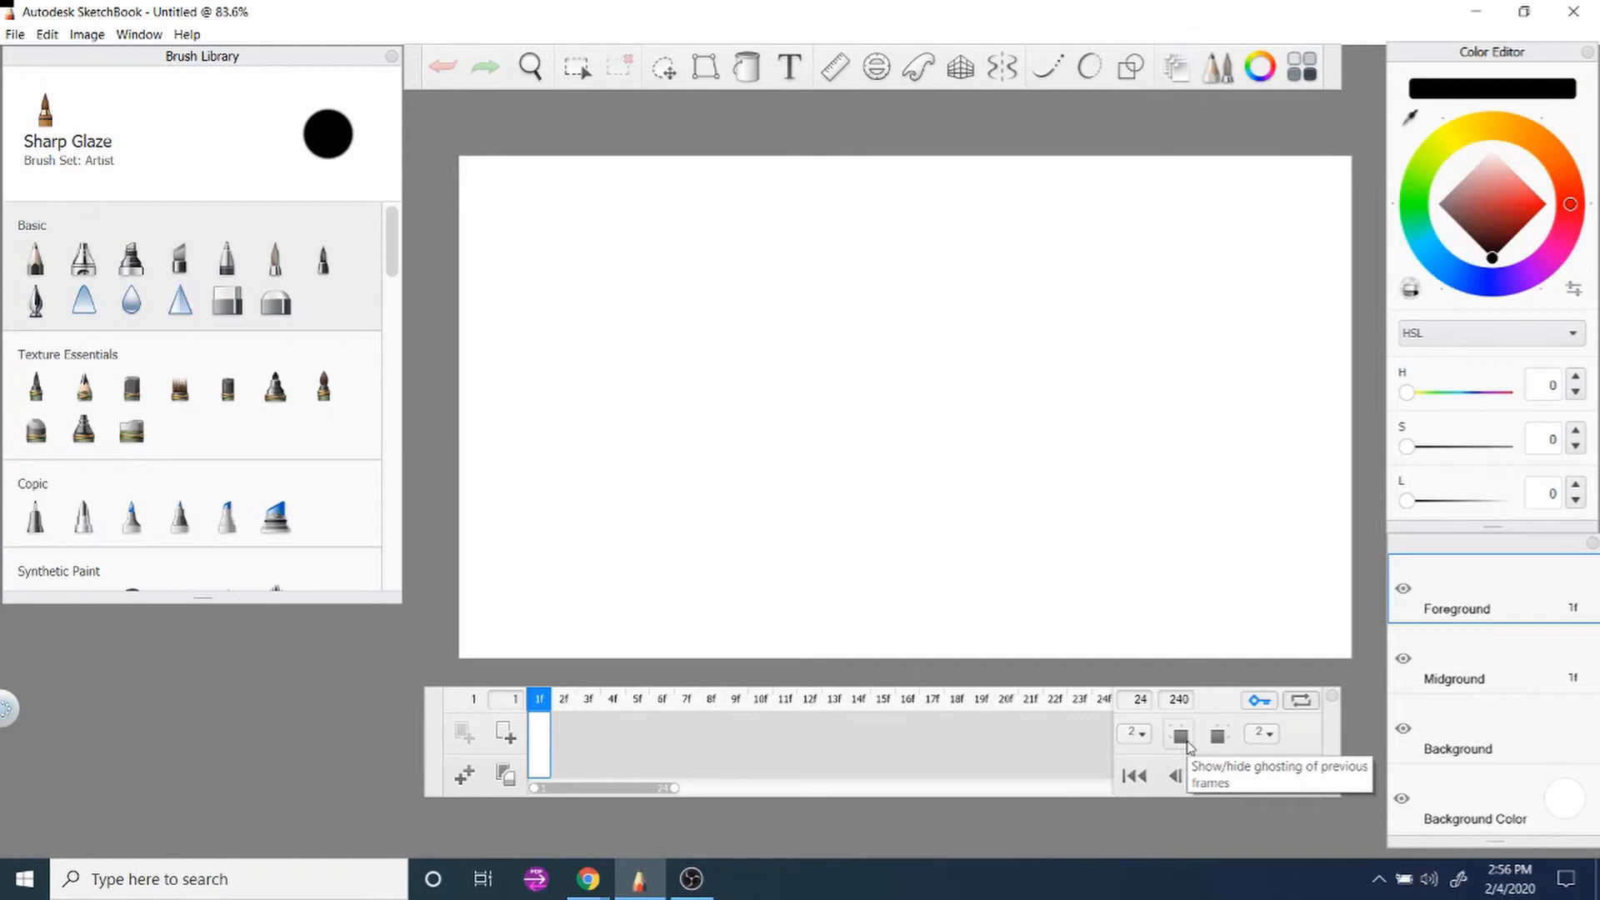
Check the timeline's ghosting options for previous and next frames and its automatic keyframe setting.
click(1217, 736)
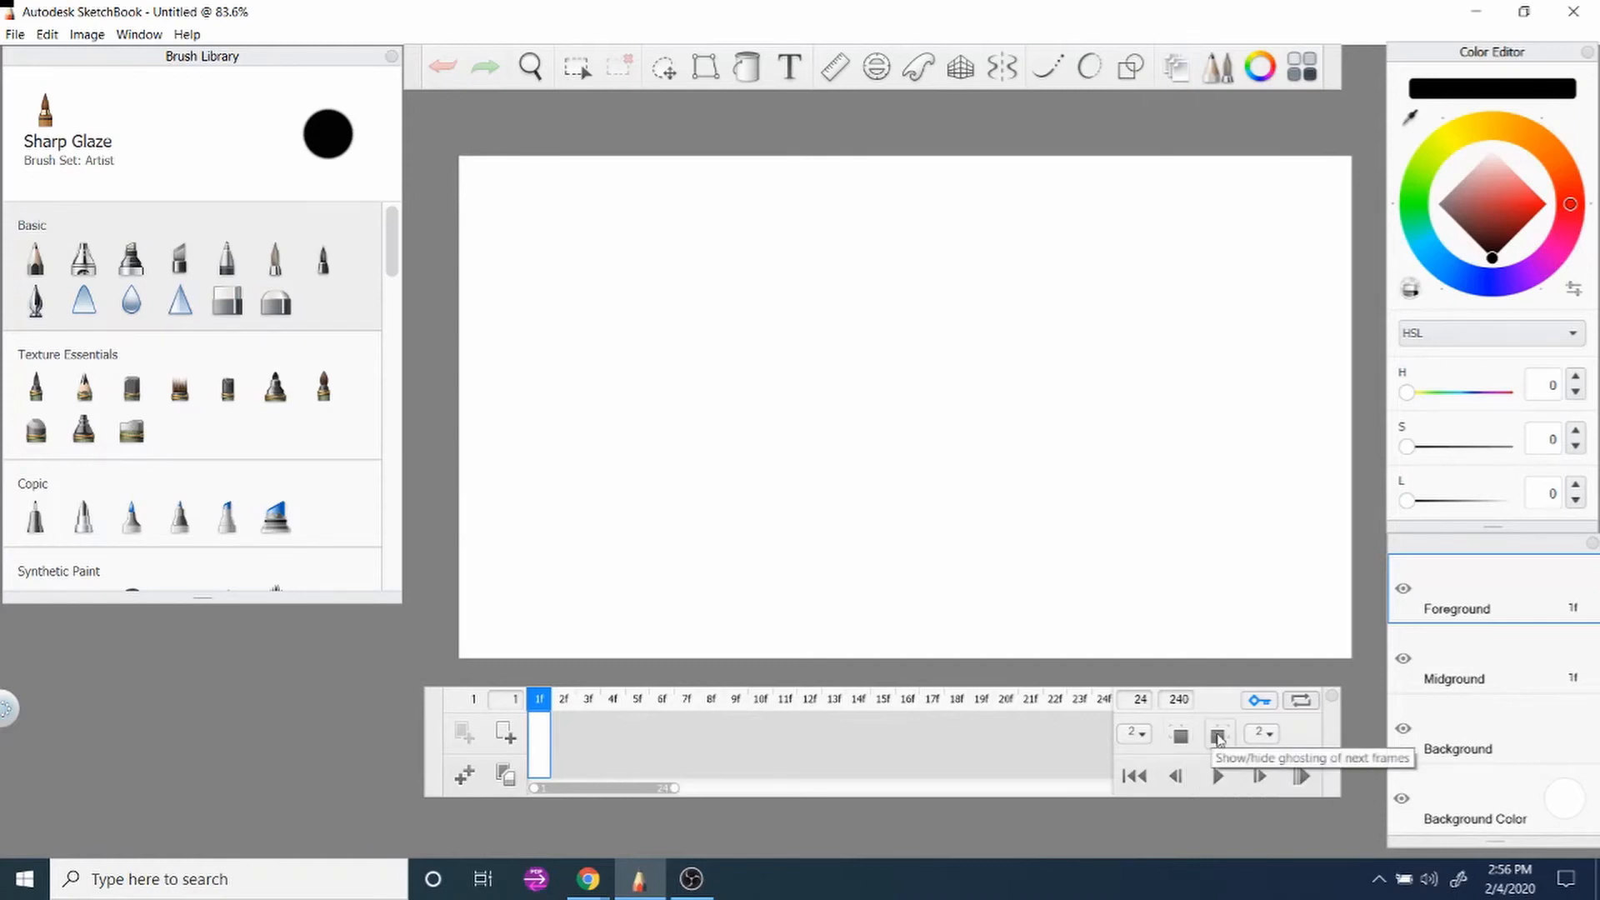
click(1144, 728)
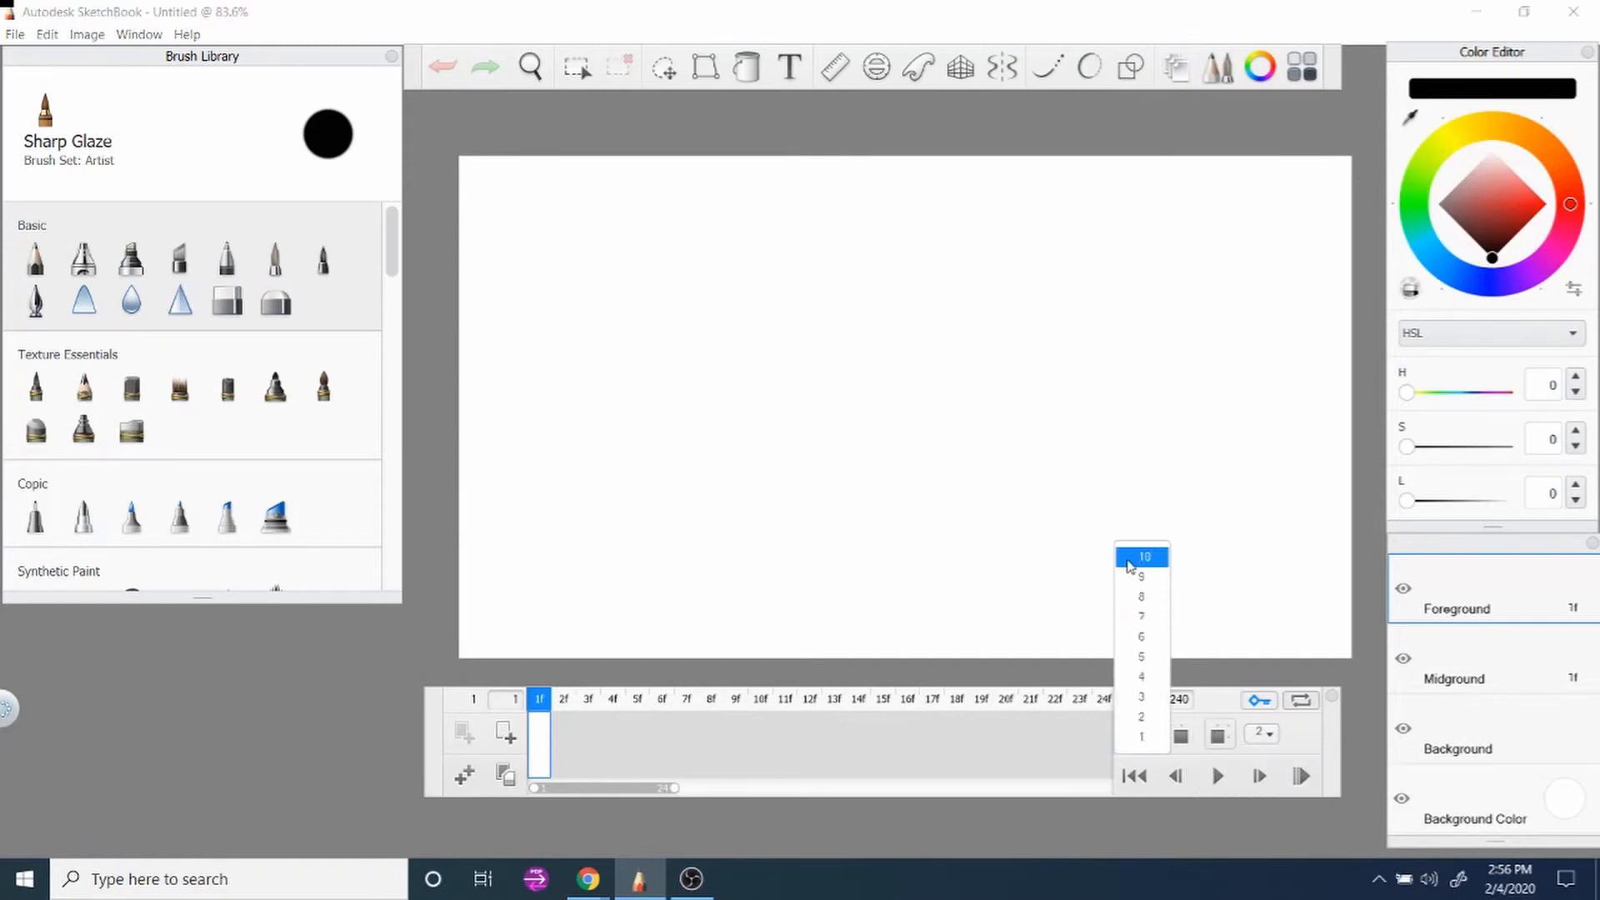
click(1262, 733)
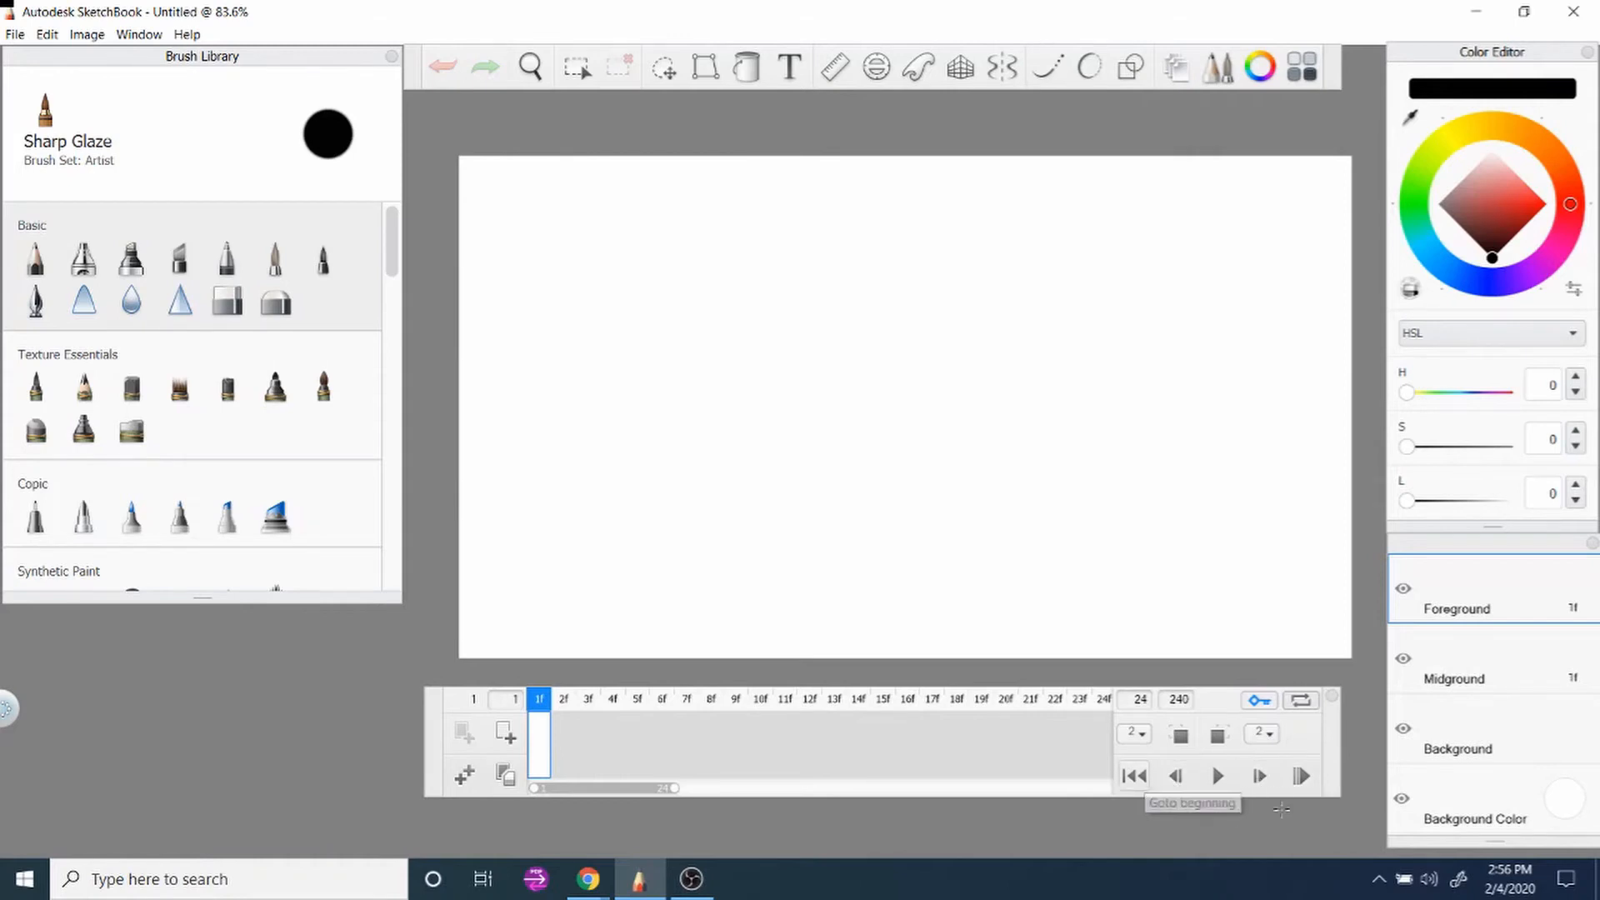
click(1269, 702)
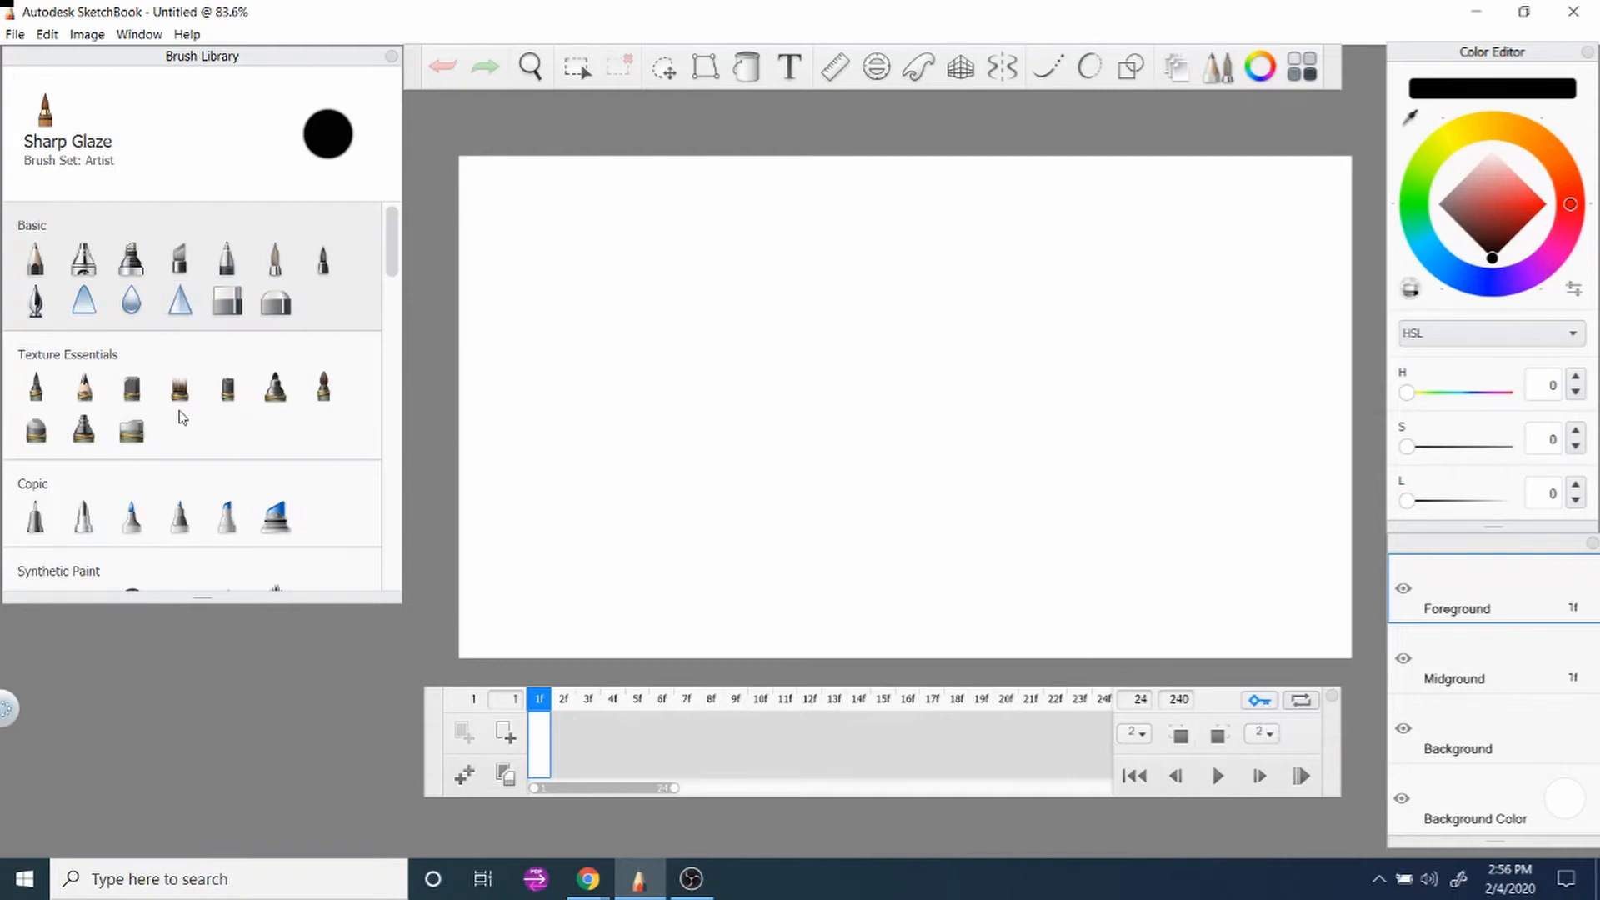
Draw a circle in the lower middle of frame 1 with the Pencil Pal brush from Texture Essentials.
click(83, 385)
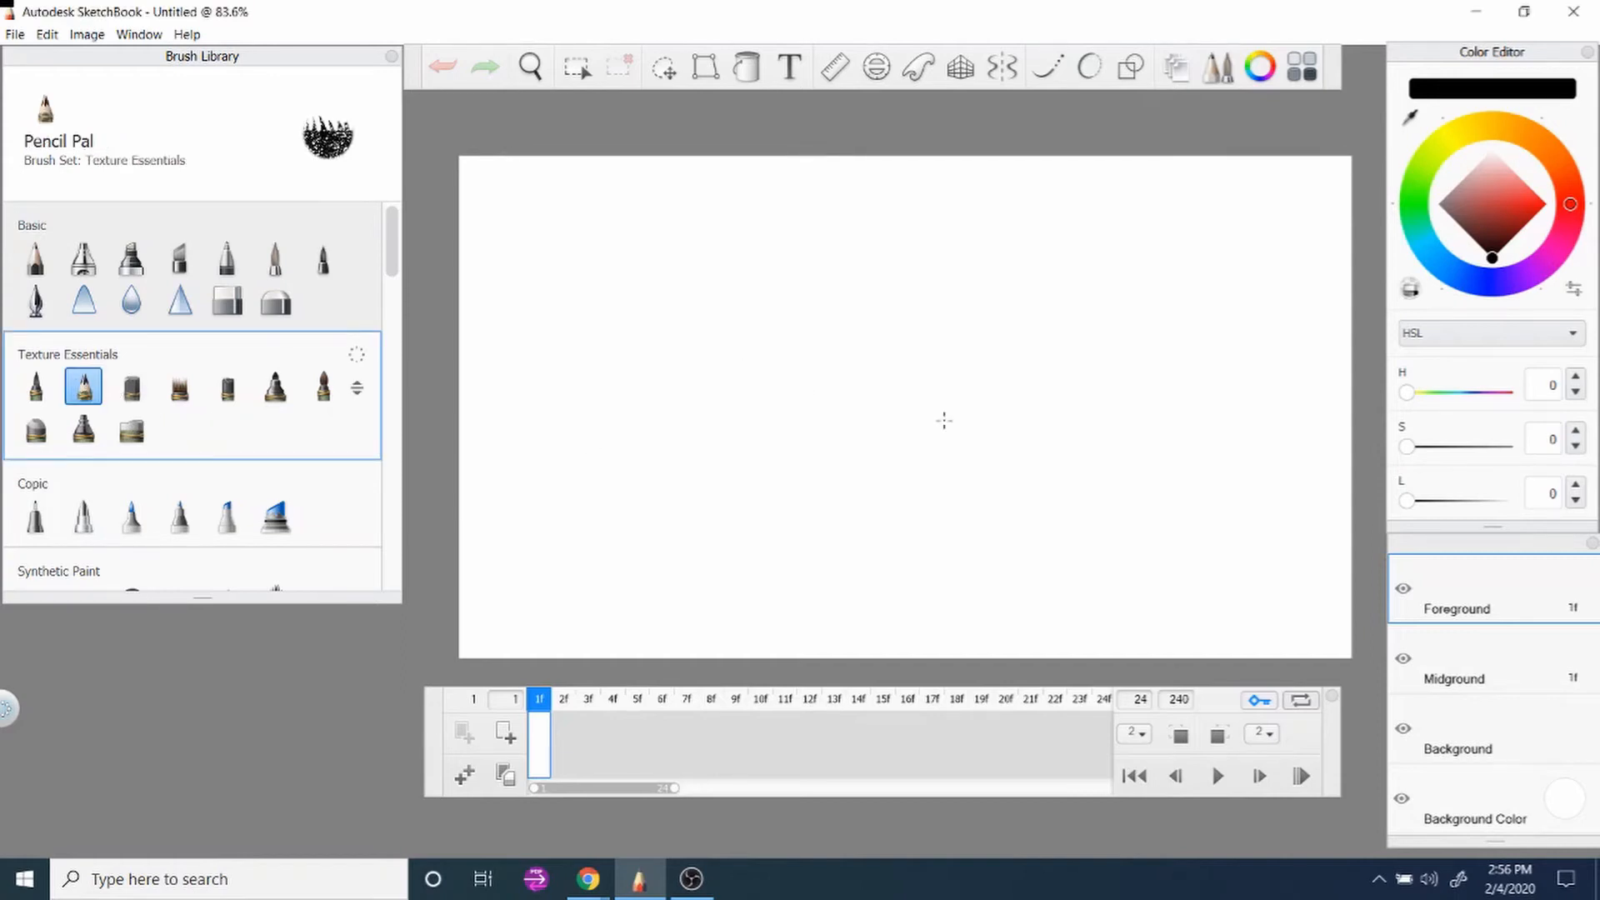
mouse_move(397, 243)
mouse_down()
mouse_move(397, 425)
mouse_move(396, 243)
mouse_up()
mouse_move(847, 518)
mouse_down()
mouse_move(912, 471)
mouse_move(959, 510)
mouse_move(955, 556)
mouse_move(887, 578)
mouse_up()
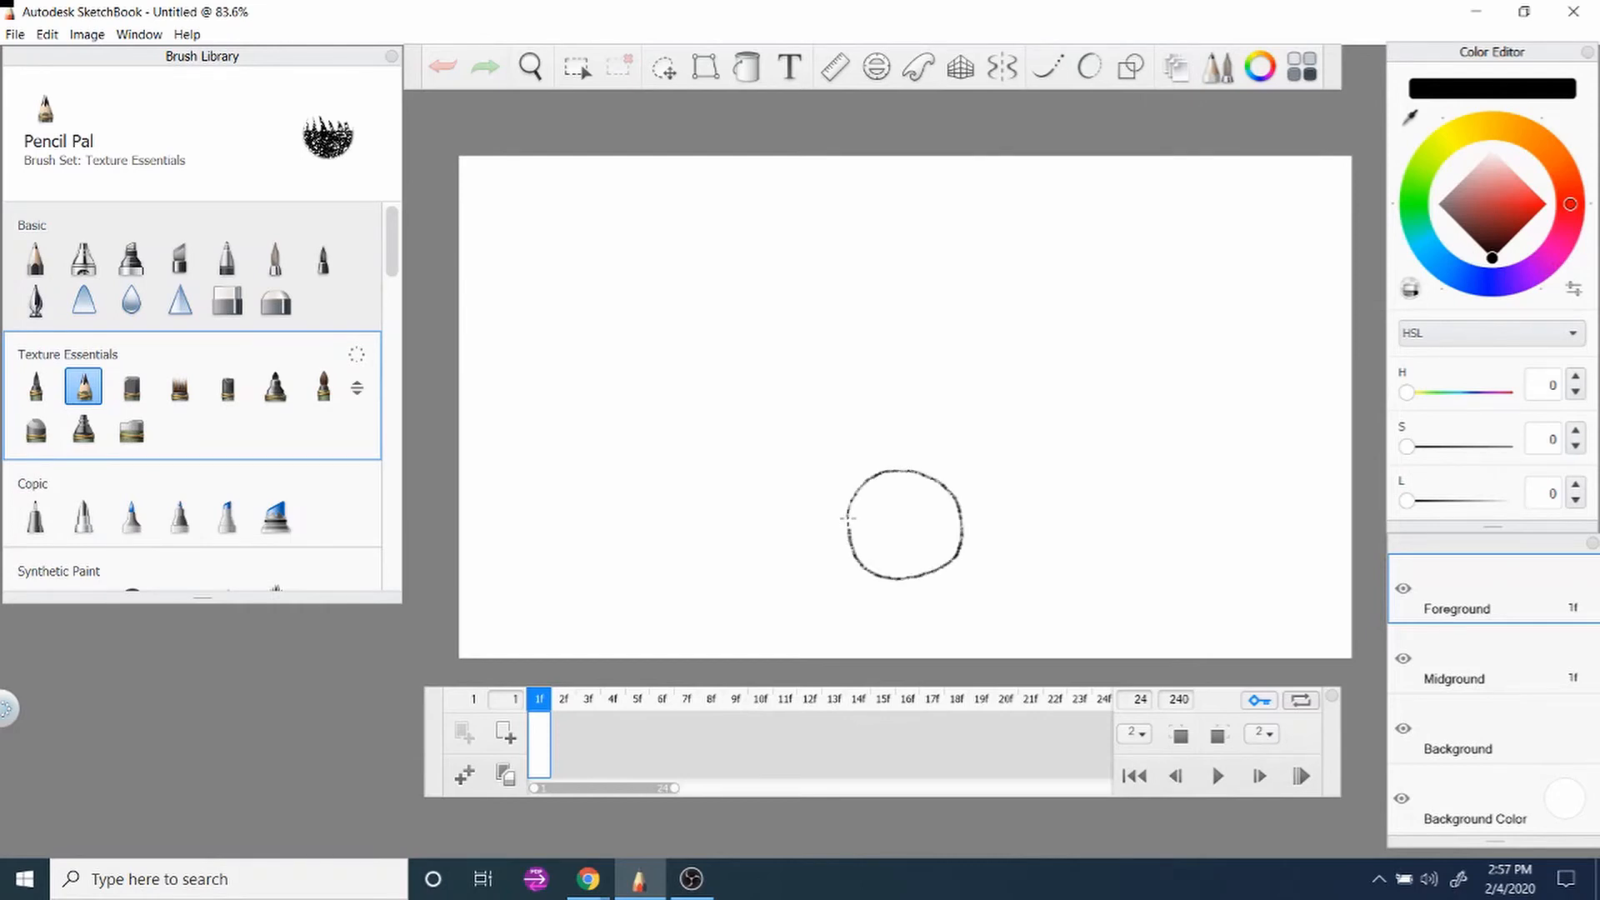
drag(847, 518, 845, 512)
Draw a slightly narrower circle on frame 2, a little higher than the one on frame 1.
click(560, 734)
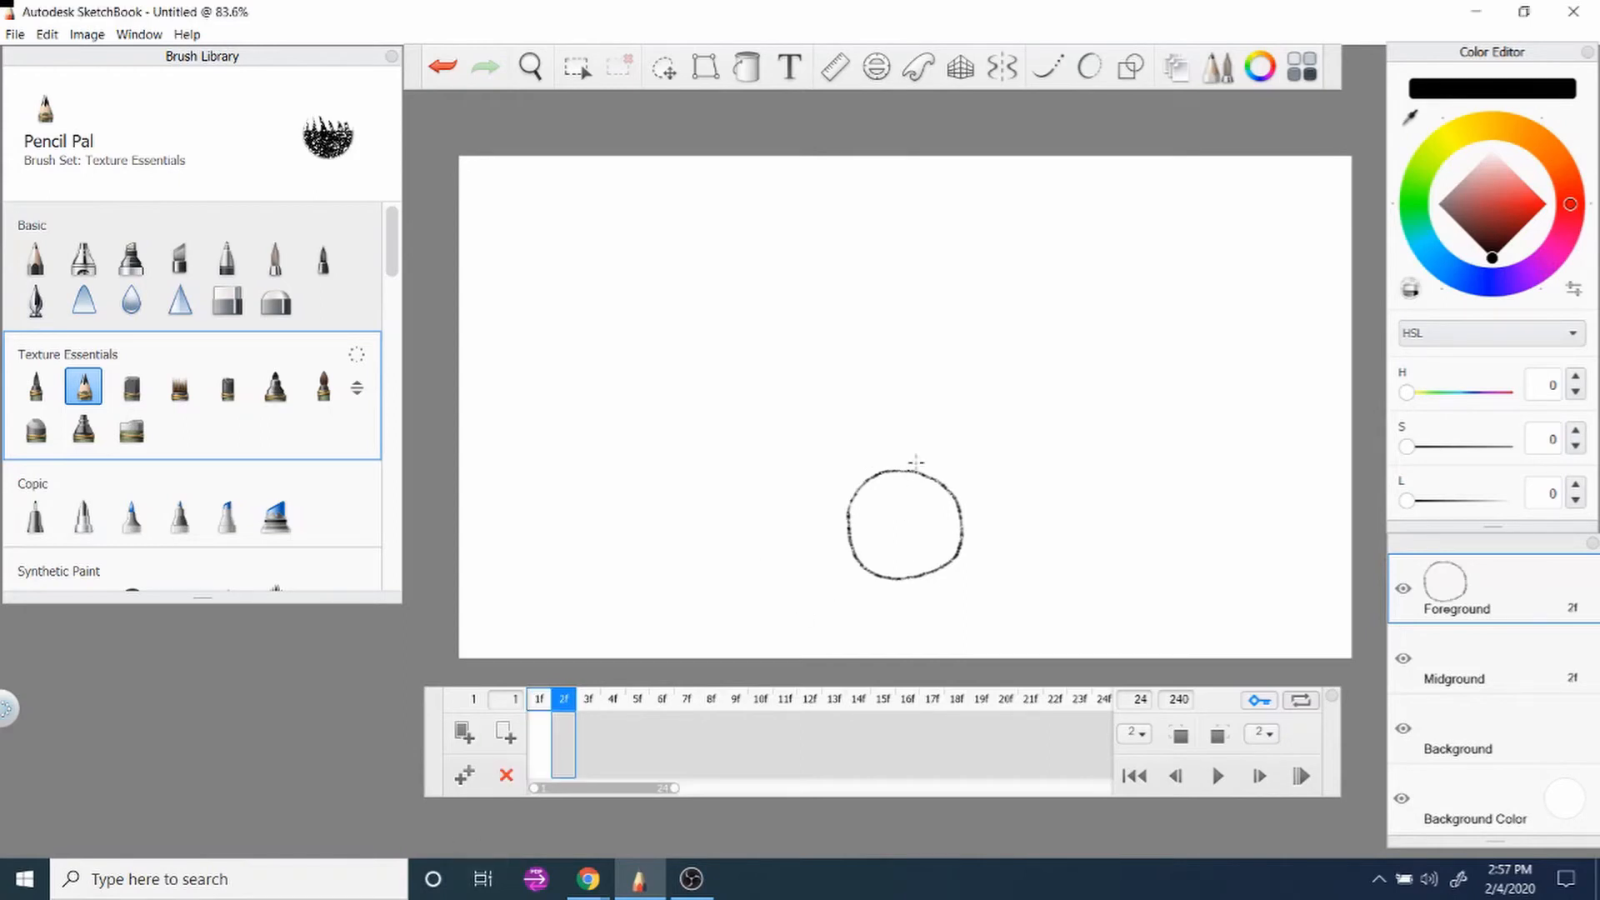
mouse_move(952, 446)
mouse_down()
mouse_move(921, 417)
mouse_move(881, 431)
mouse_move(869, 462)
mouse_up()
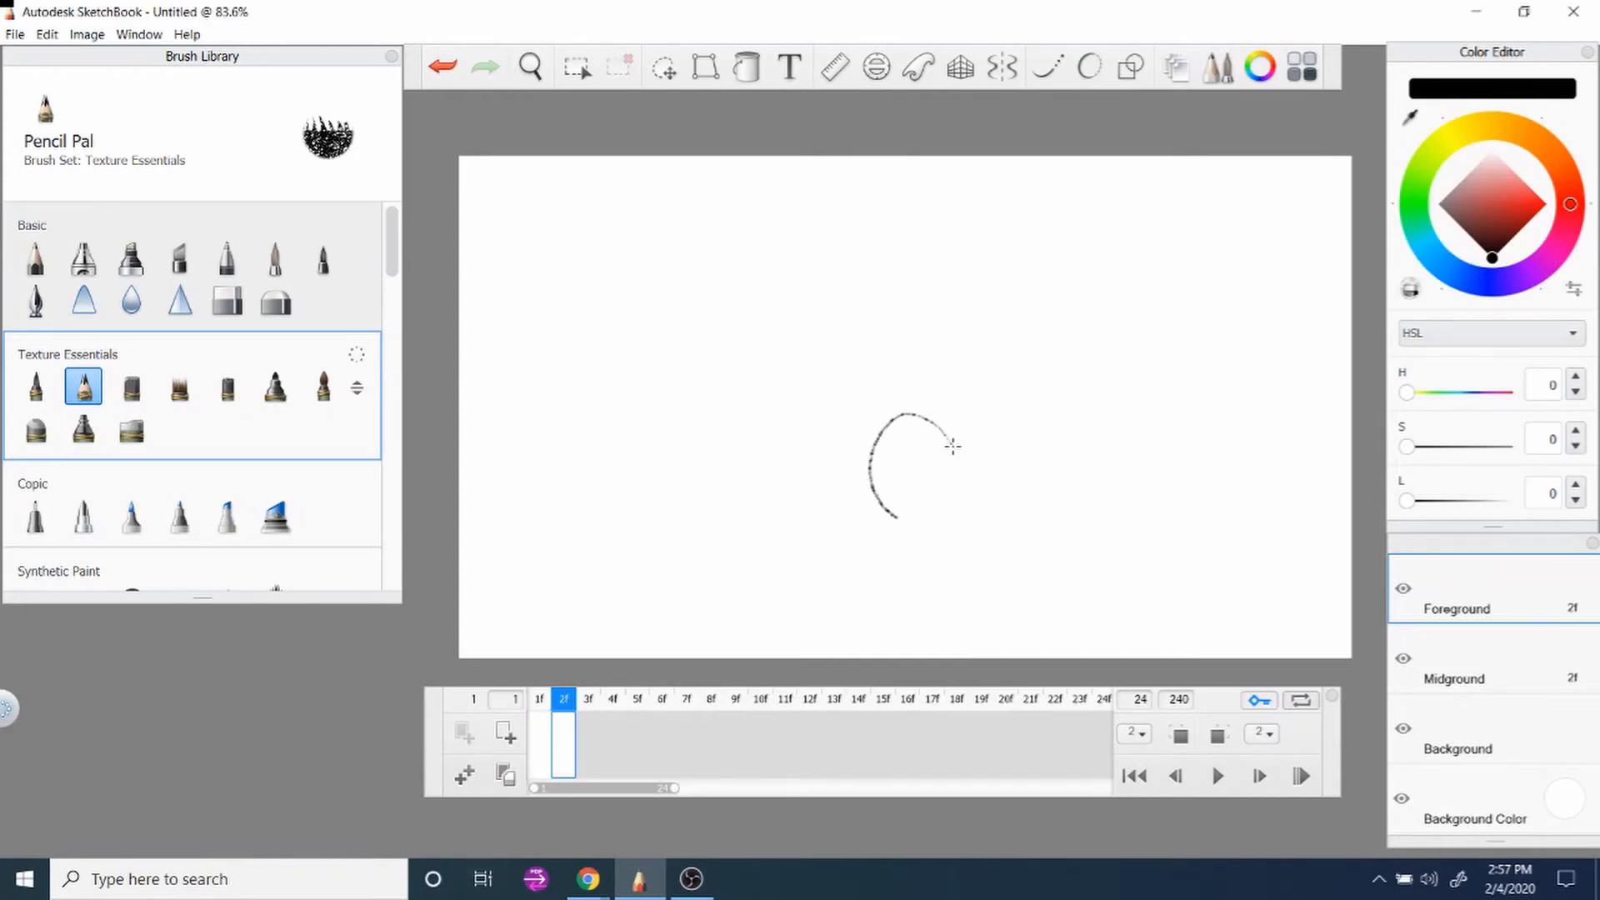
mouse_move(896, 517)
mouse_down()
mouse_move(934, 522)
mouse_move(957, 499)
mouse_move(944, 433)
mouse_up()
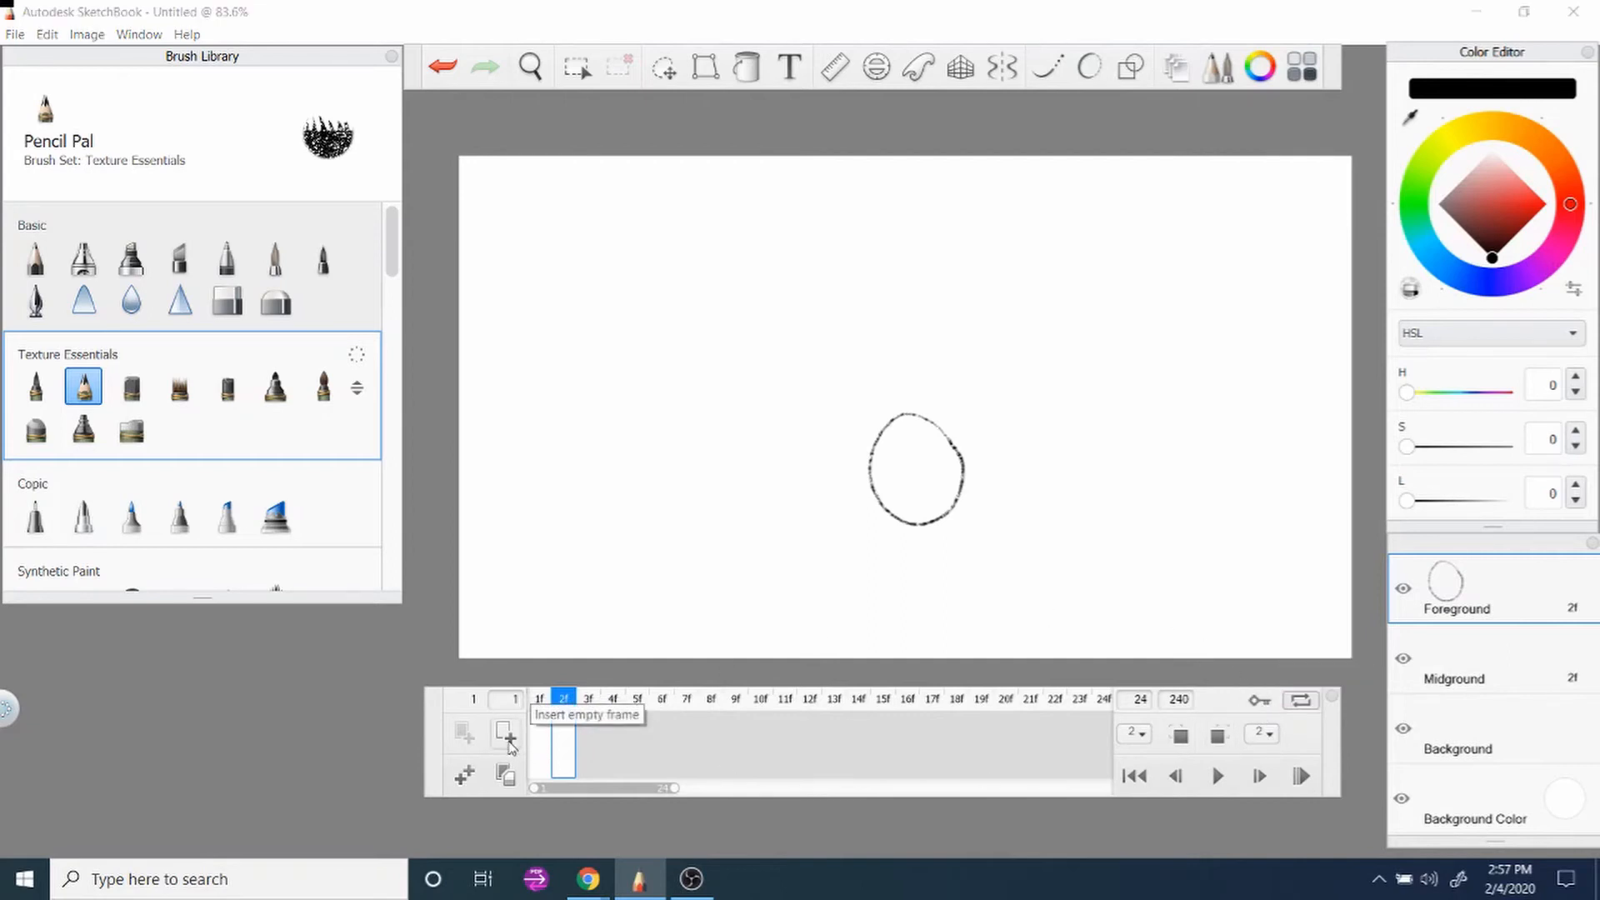
Insert an empty frame after frame 2, make it a keyframe, and show ghosting of the previous frames.
click(508, 740)
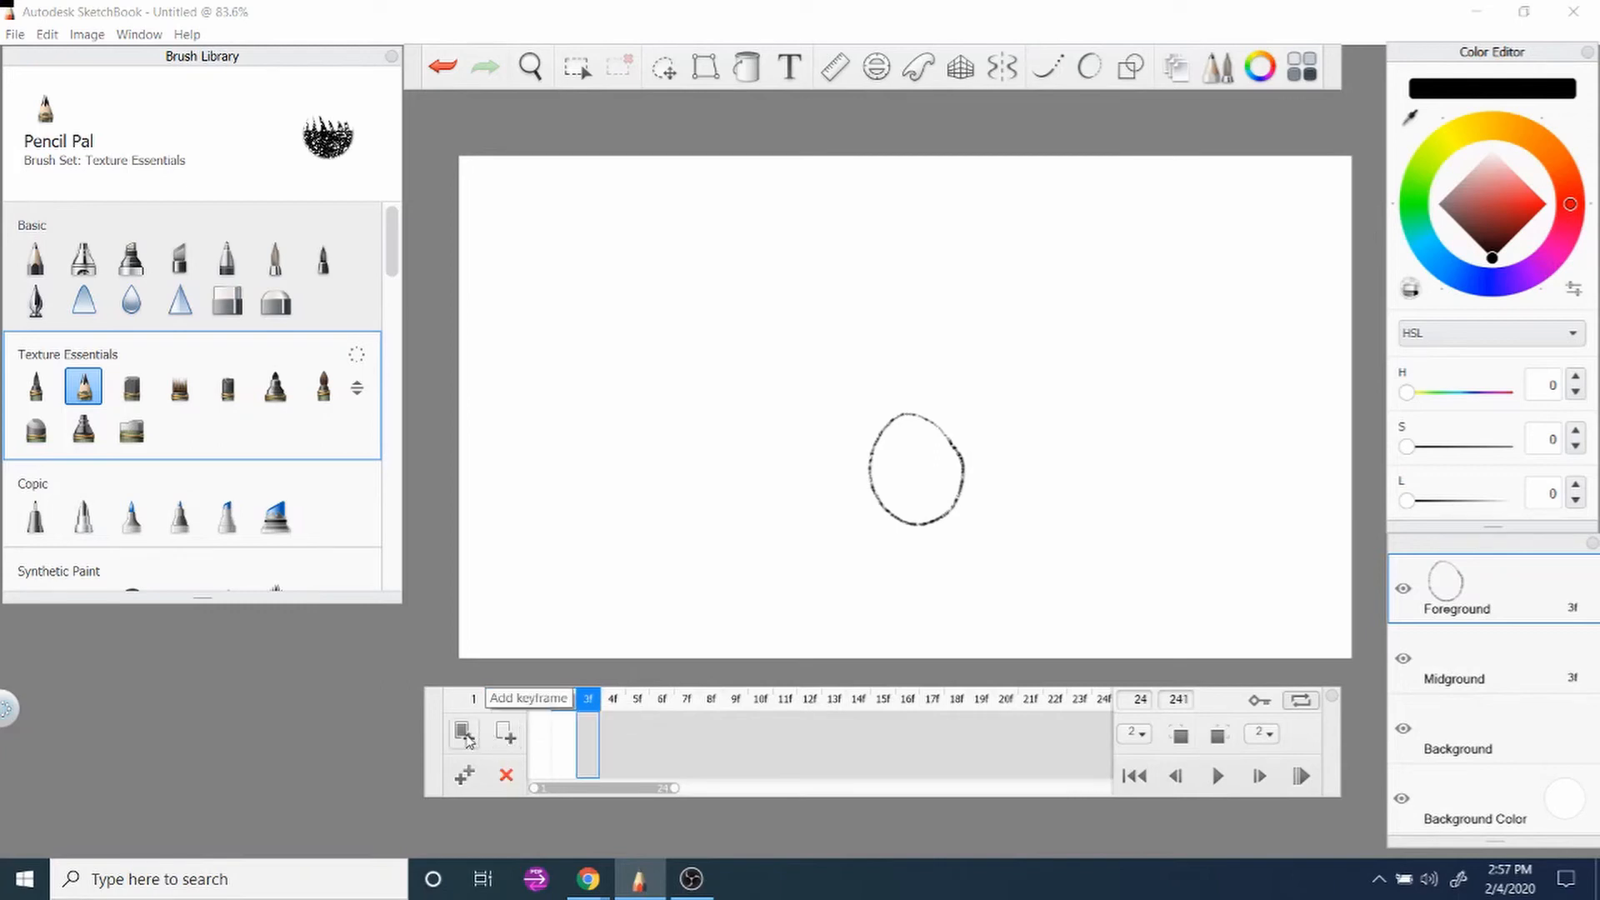
click(467, 739)
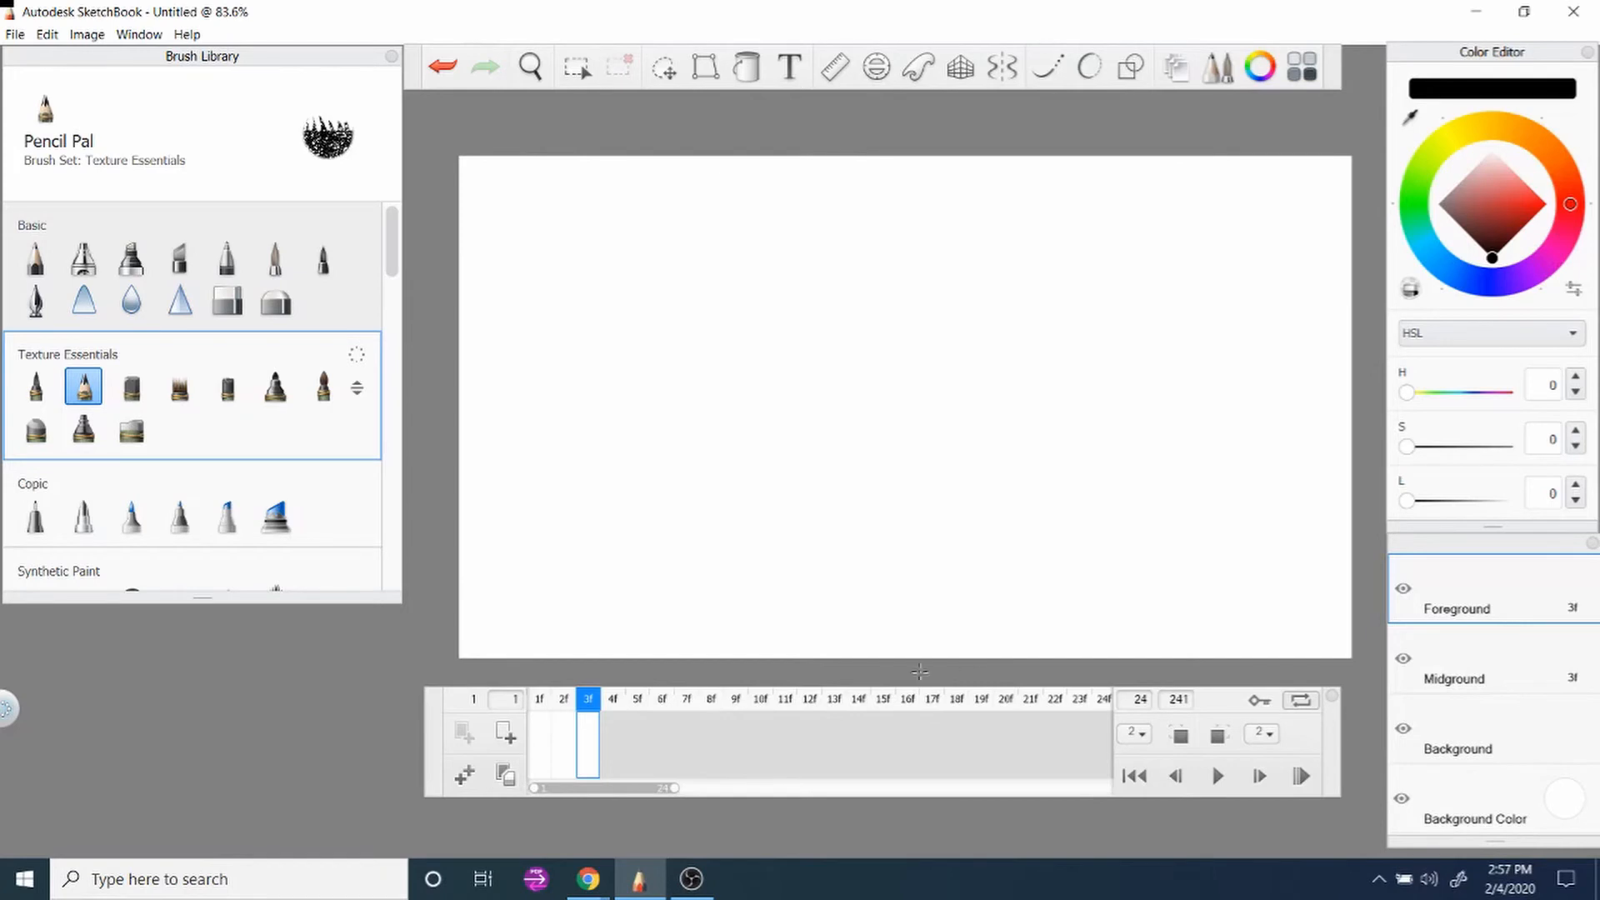
click(1180, 737)
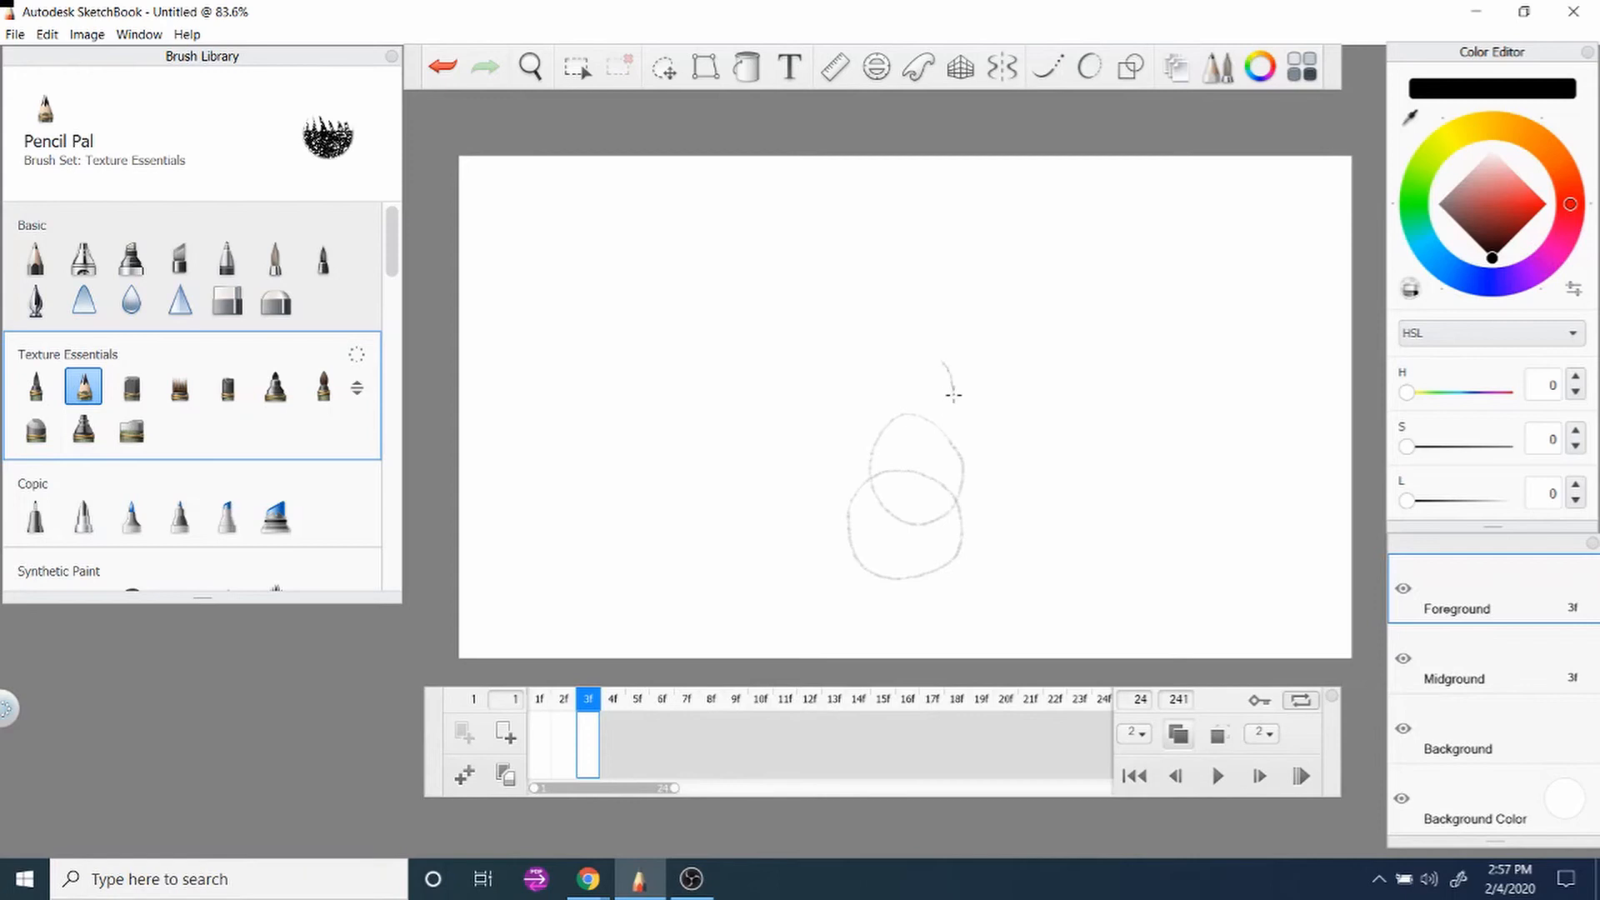
Draw a tall, narrow oval on frame 3 above the ghosted circles and turn automatic keyframing back on.
mouse_move(953, 392)
mouse_down()
mouse_move(901, 361)
mouse_move(874, 434)
mouse_move(896, 477)
mouse_move(952, 454)
mouse_up()
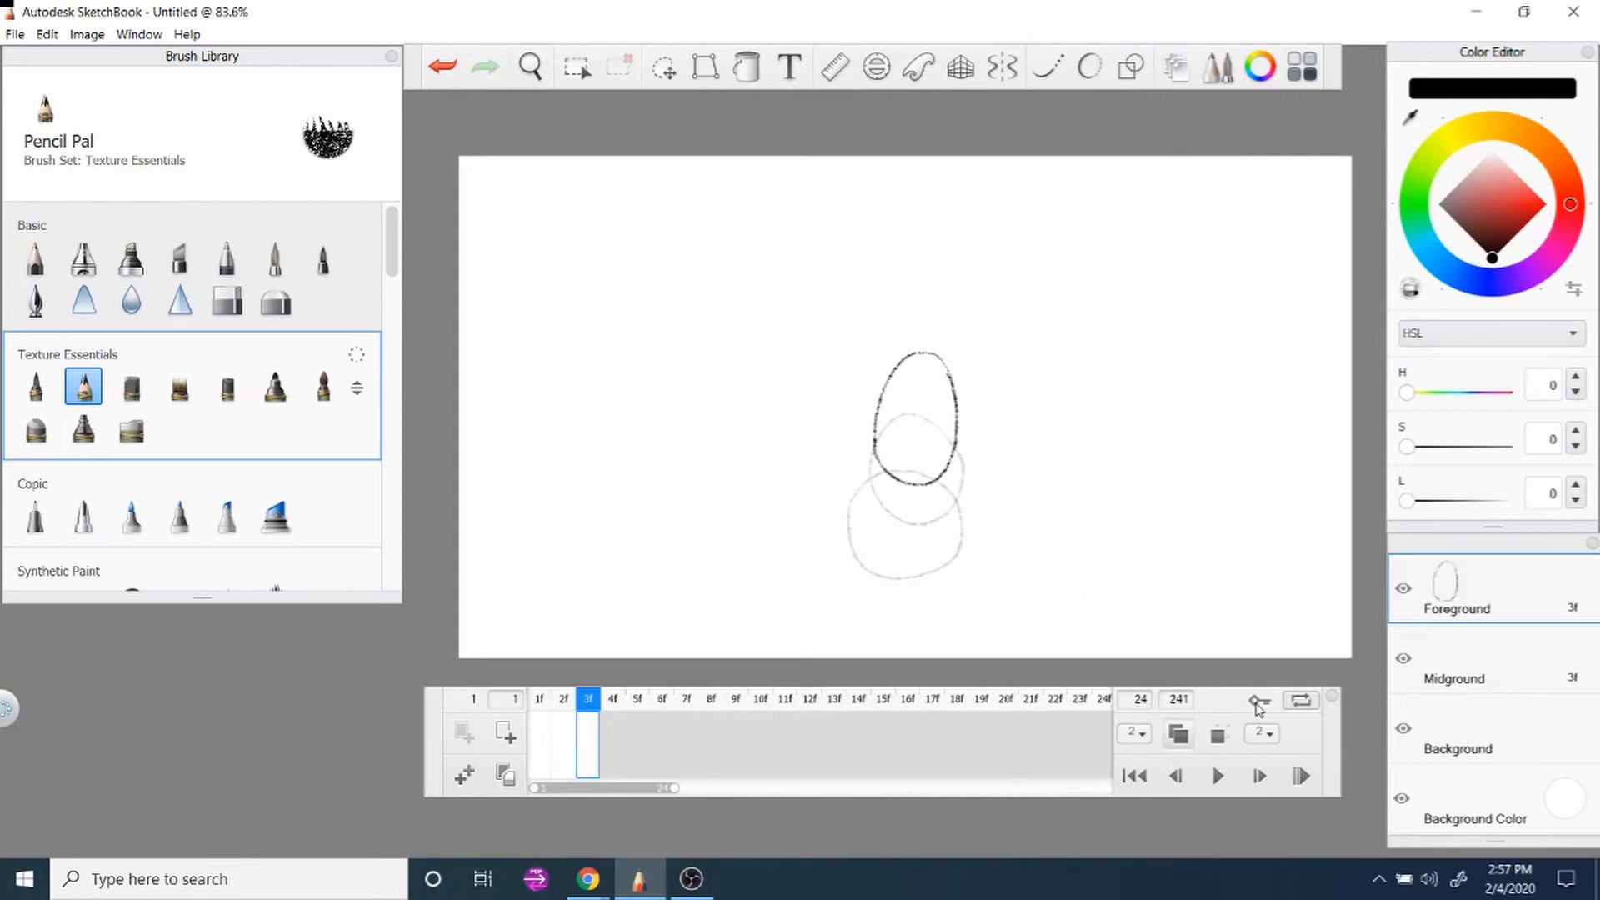
click(1259, 700)
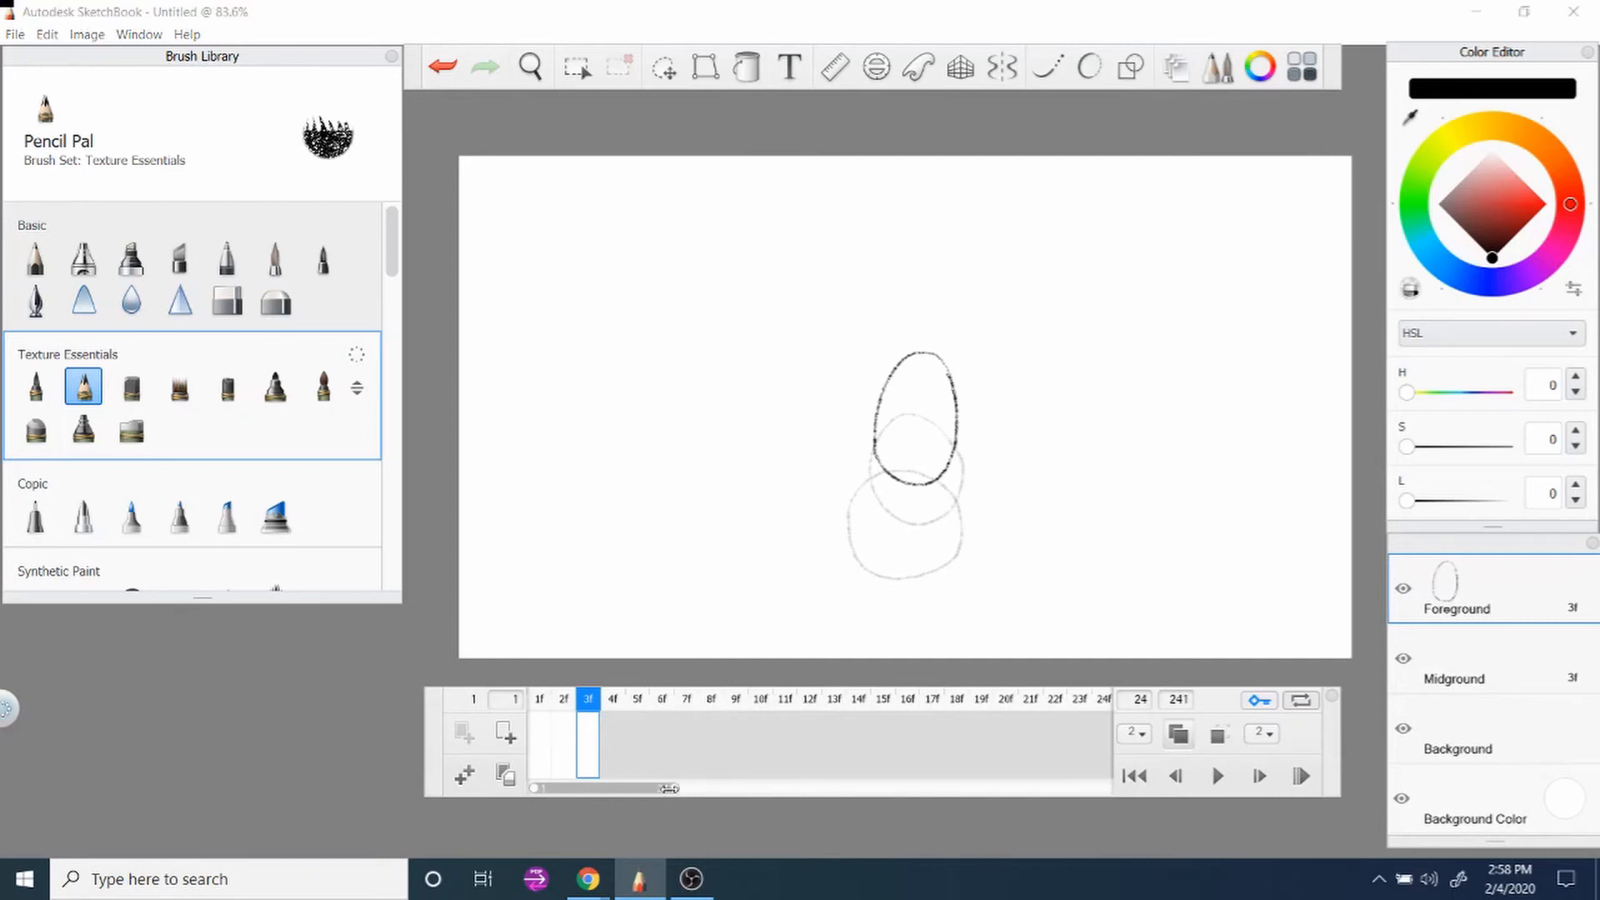
Limit the playback range to frames 1 to 3 and play the ball animation from the first frame.
drag(672, 790, 626, 804)
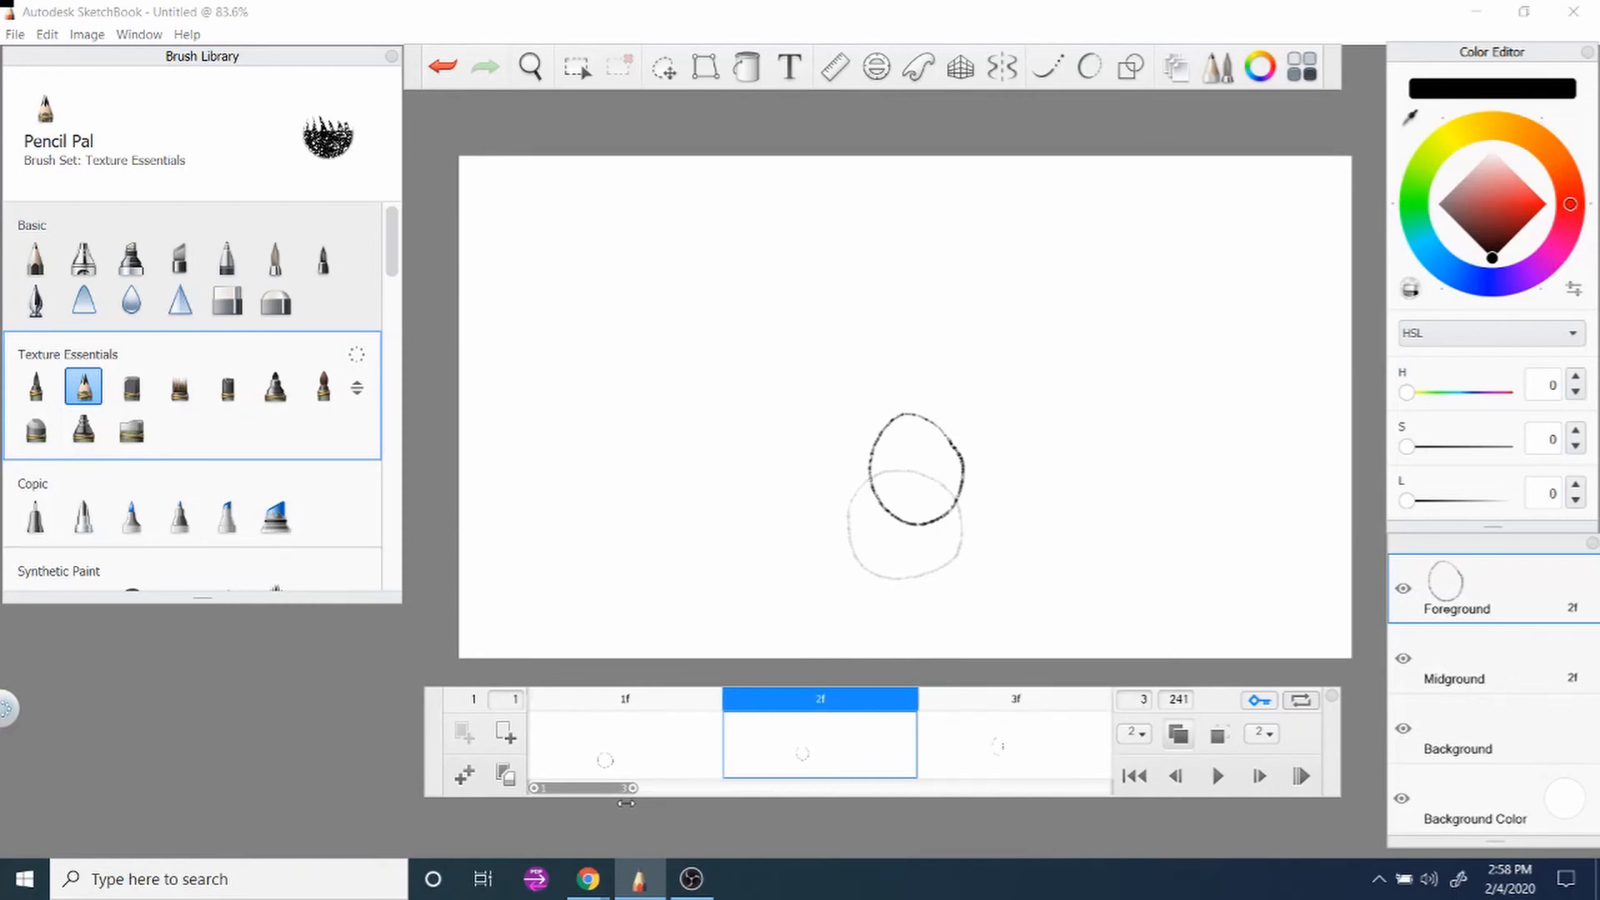
click(1175, 777)
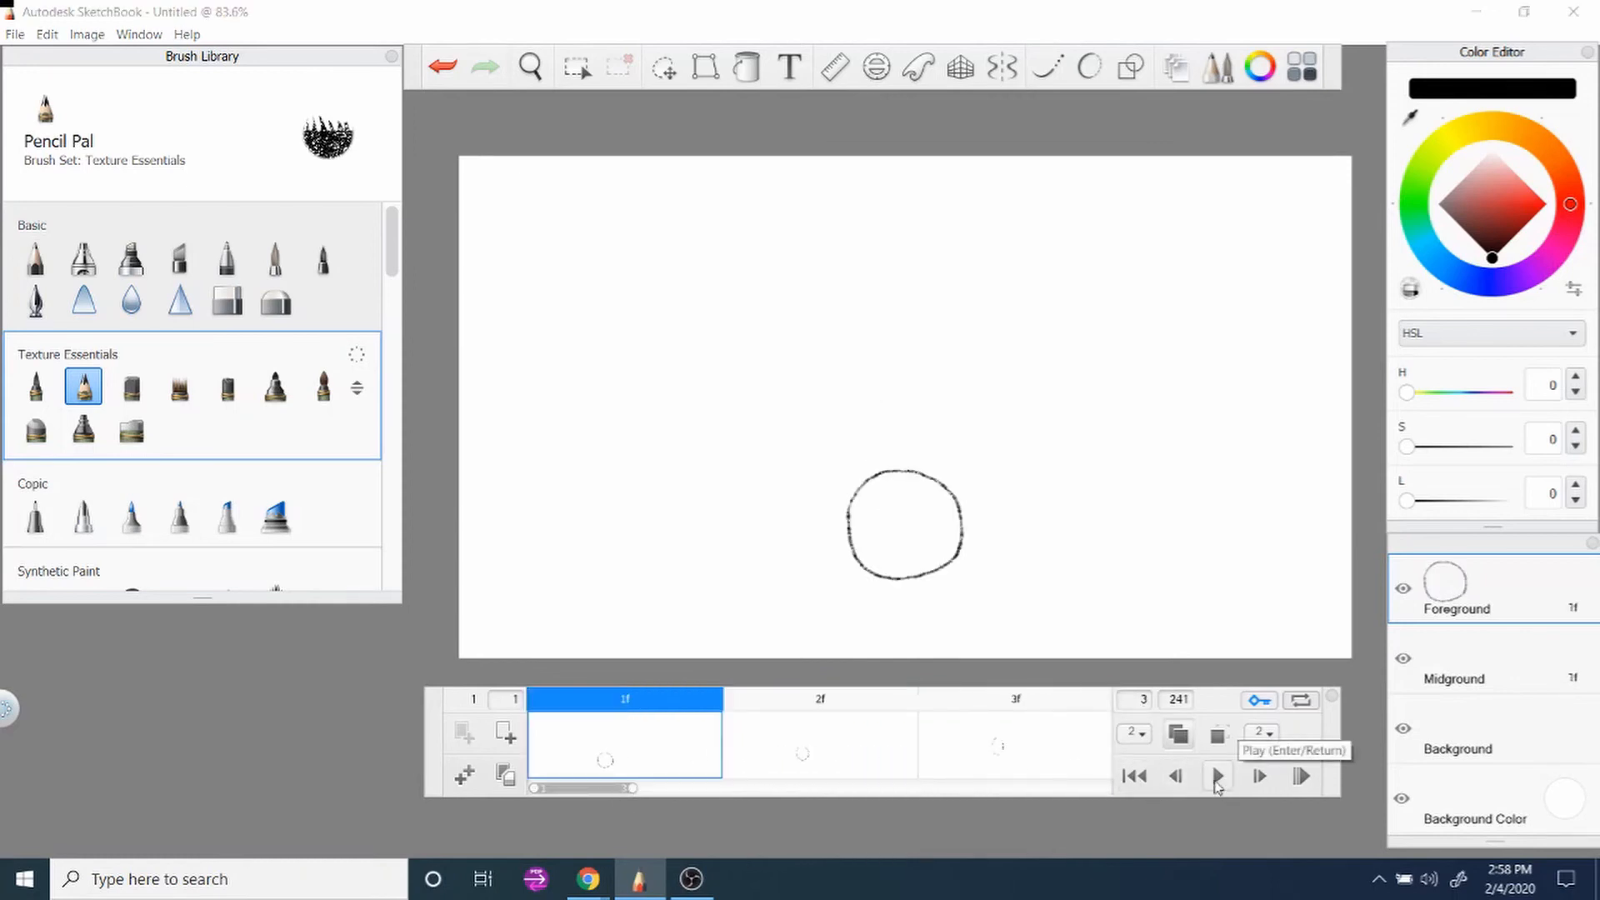
click(1218, 777)
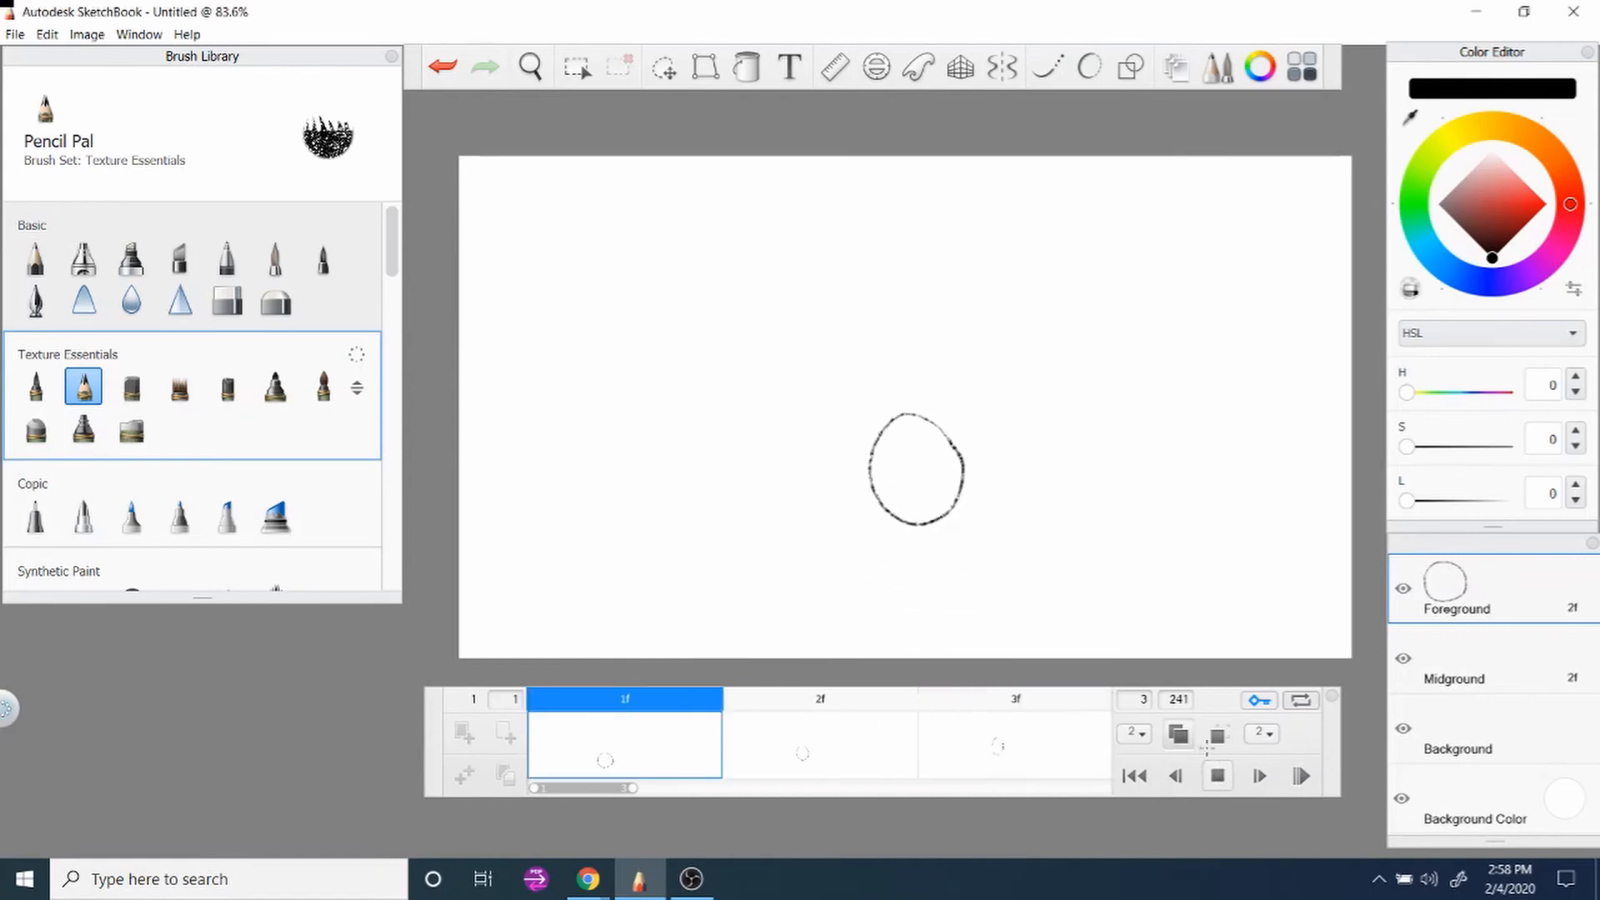
click(1215, 743)
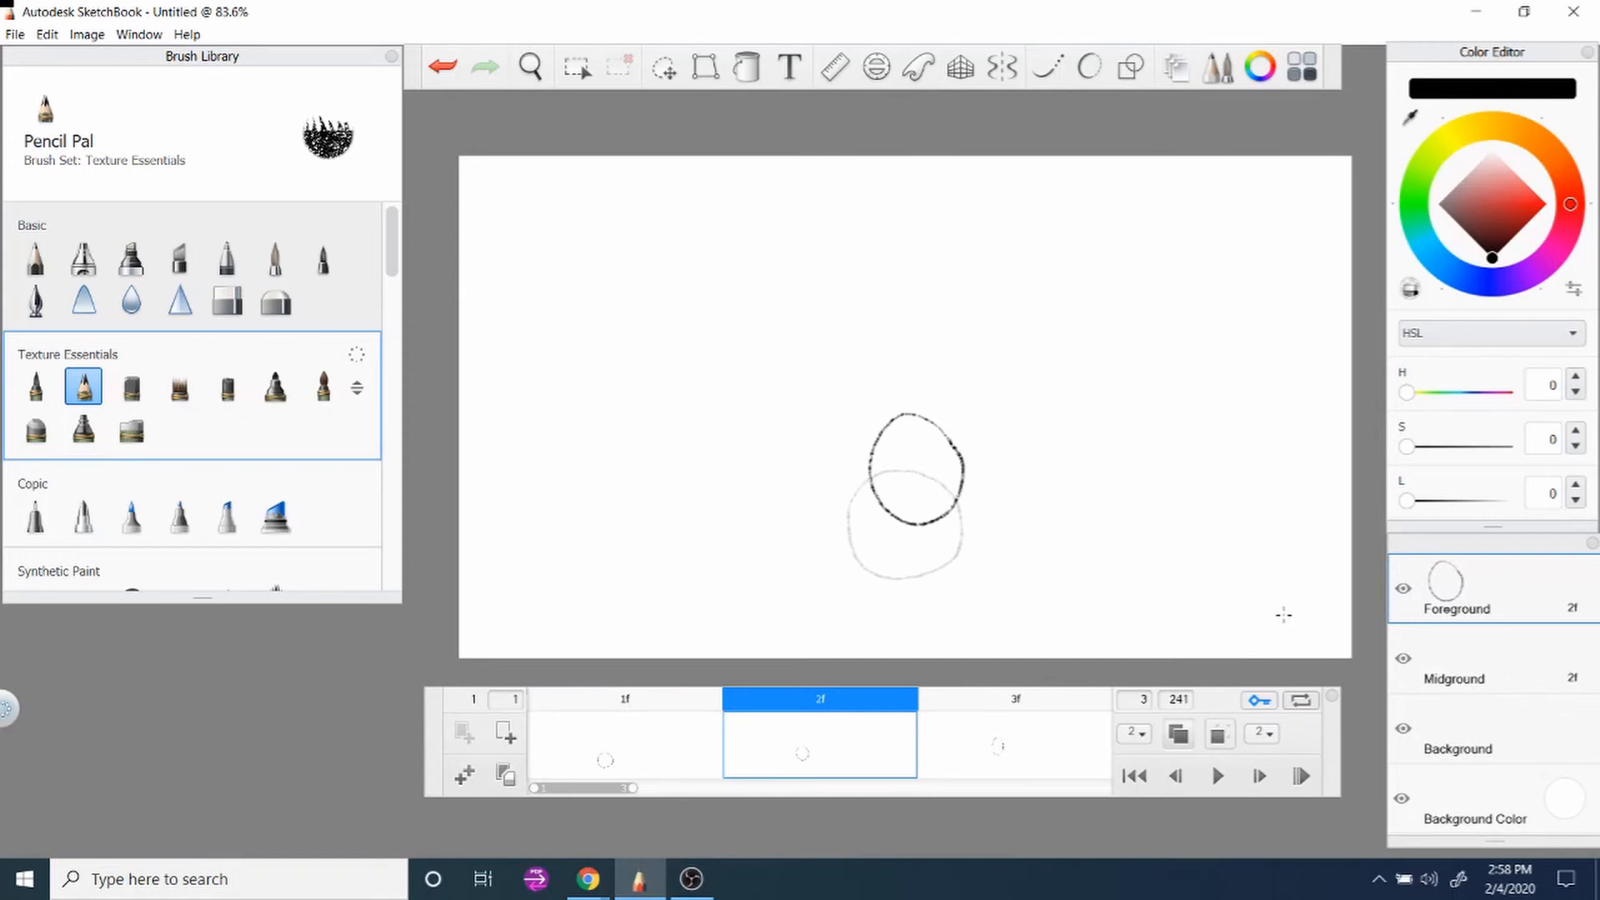
Open the recent flipbook Sword Lightning.skba, discarding the changes to the untitled bouncing ball flipbook.
click(14, 35)
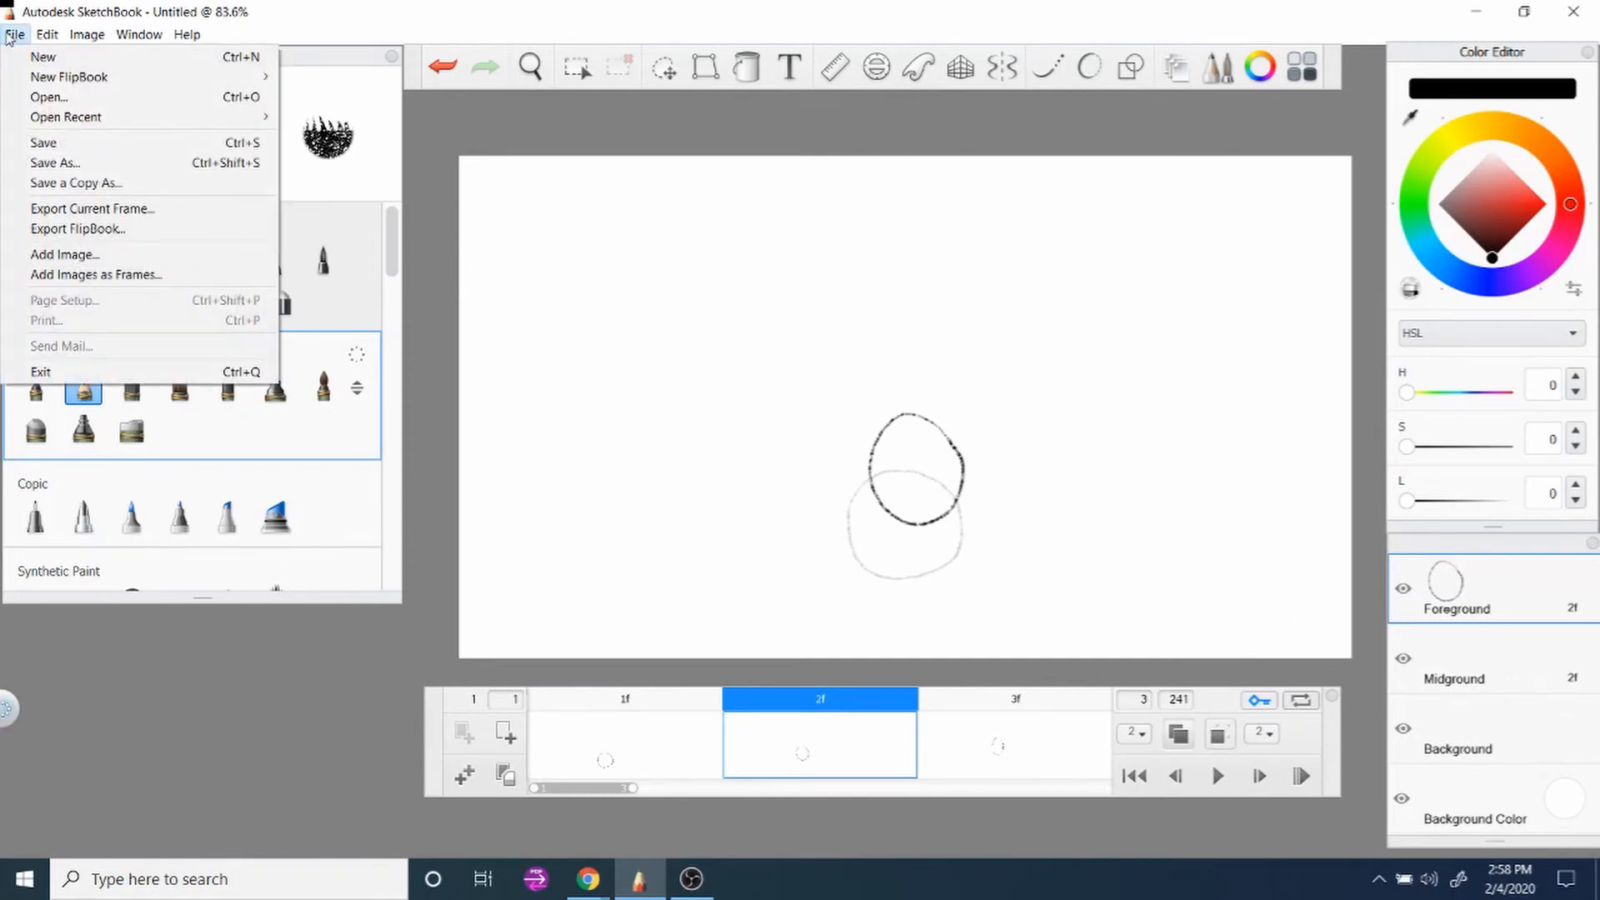
mouse_move(142, 77)
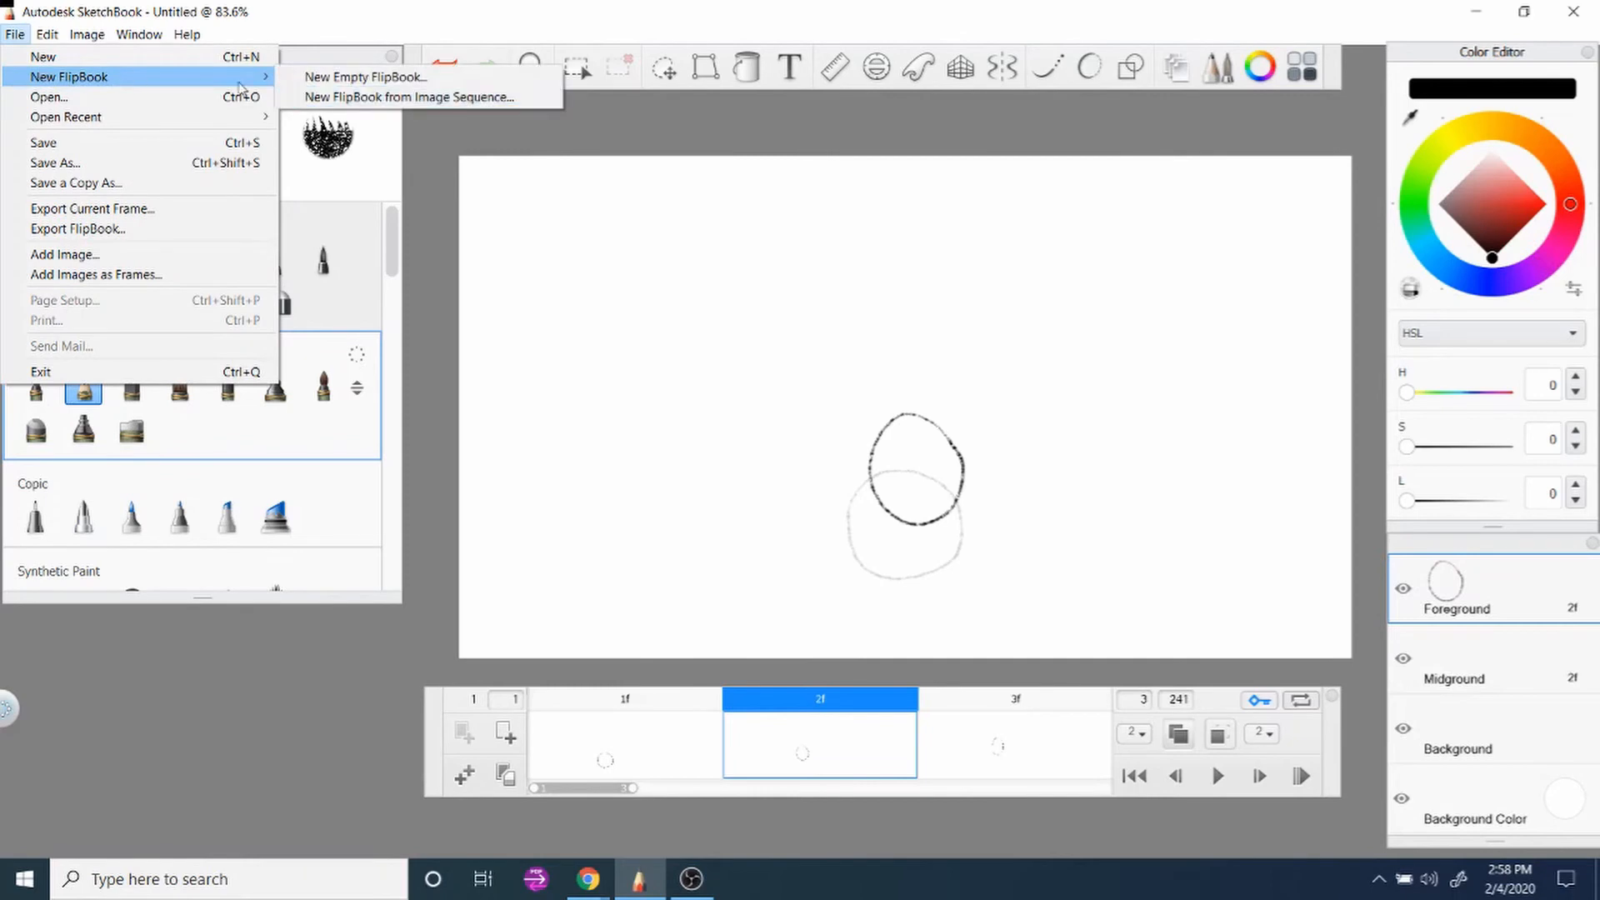
mouse_move(142, 117)
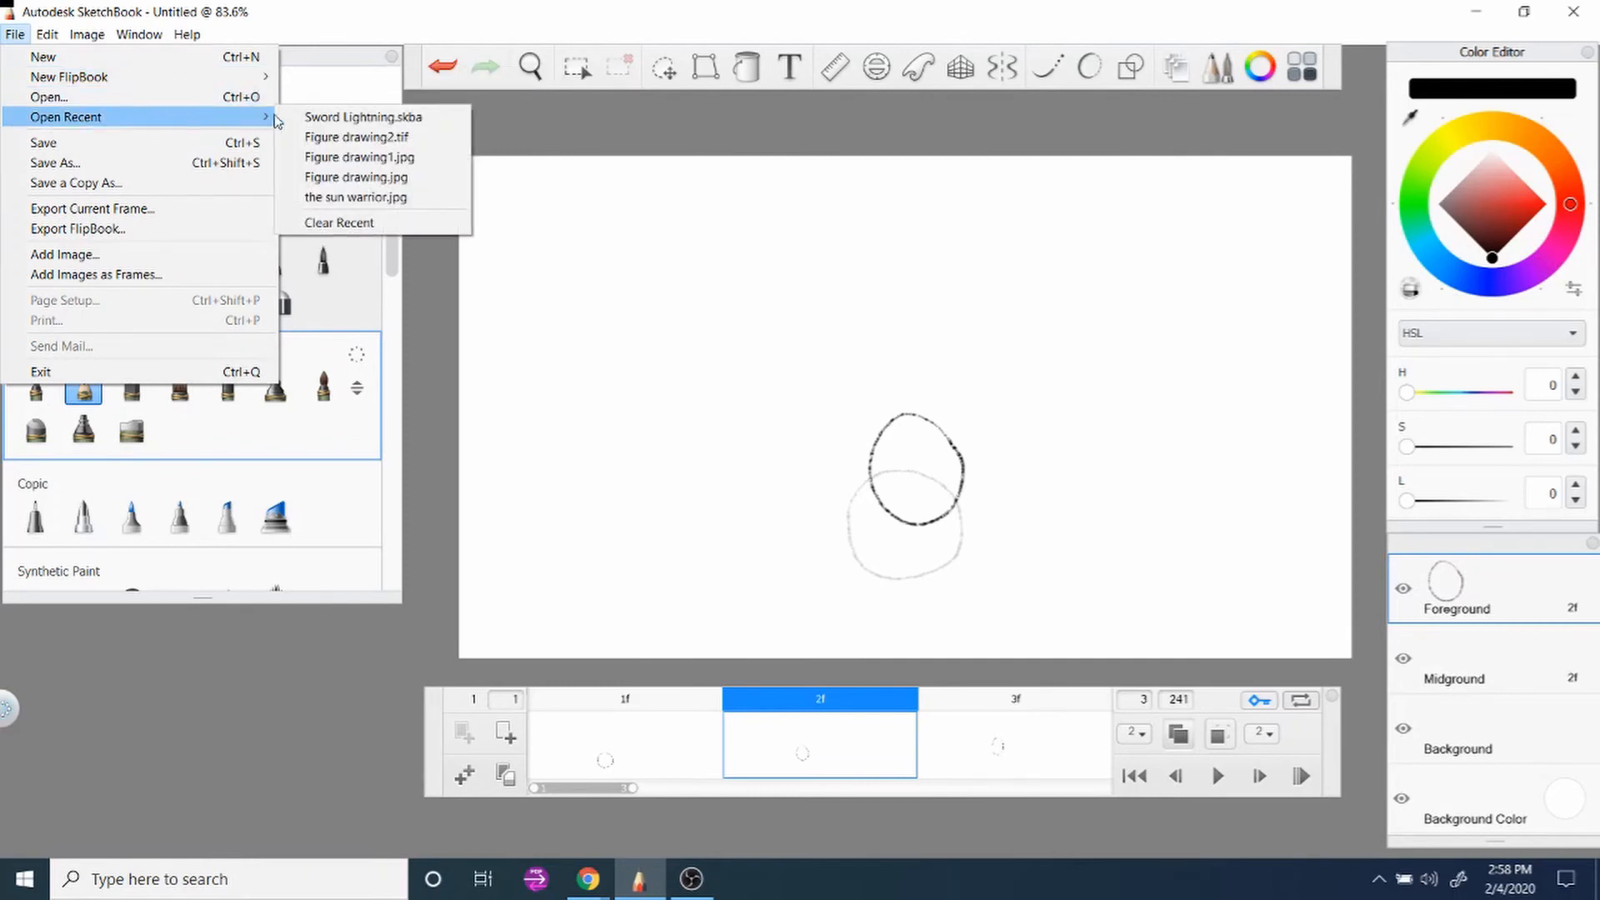
click(293, 116)
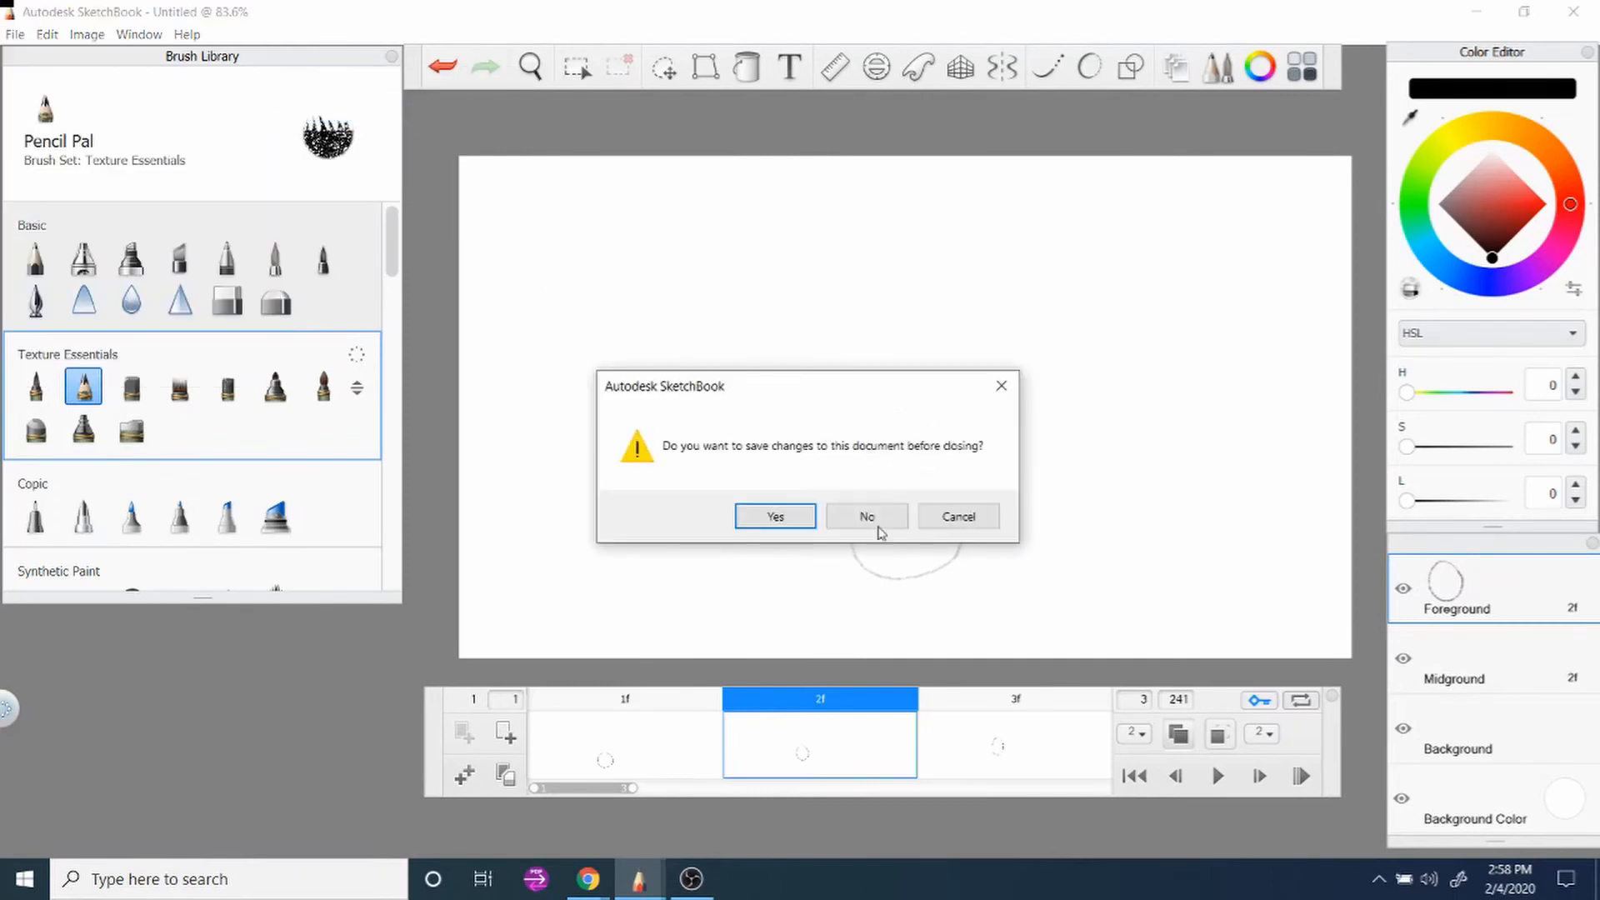
click(875, 521)
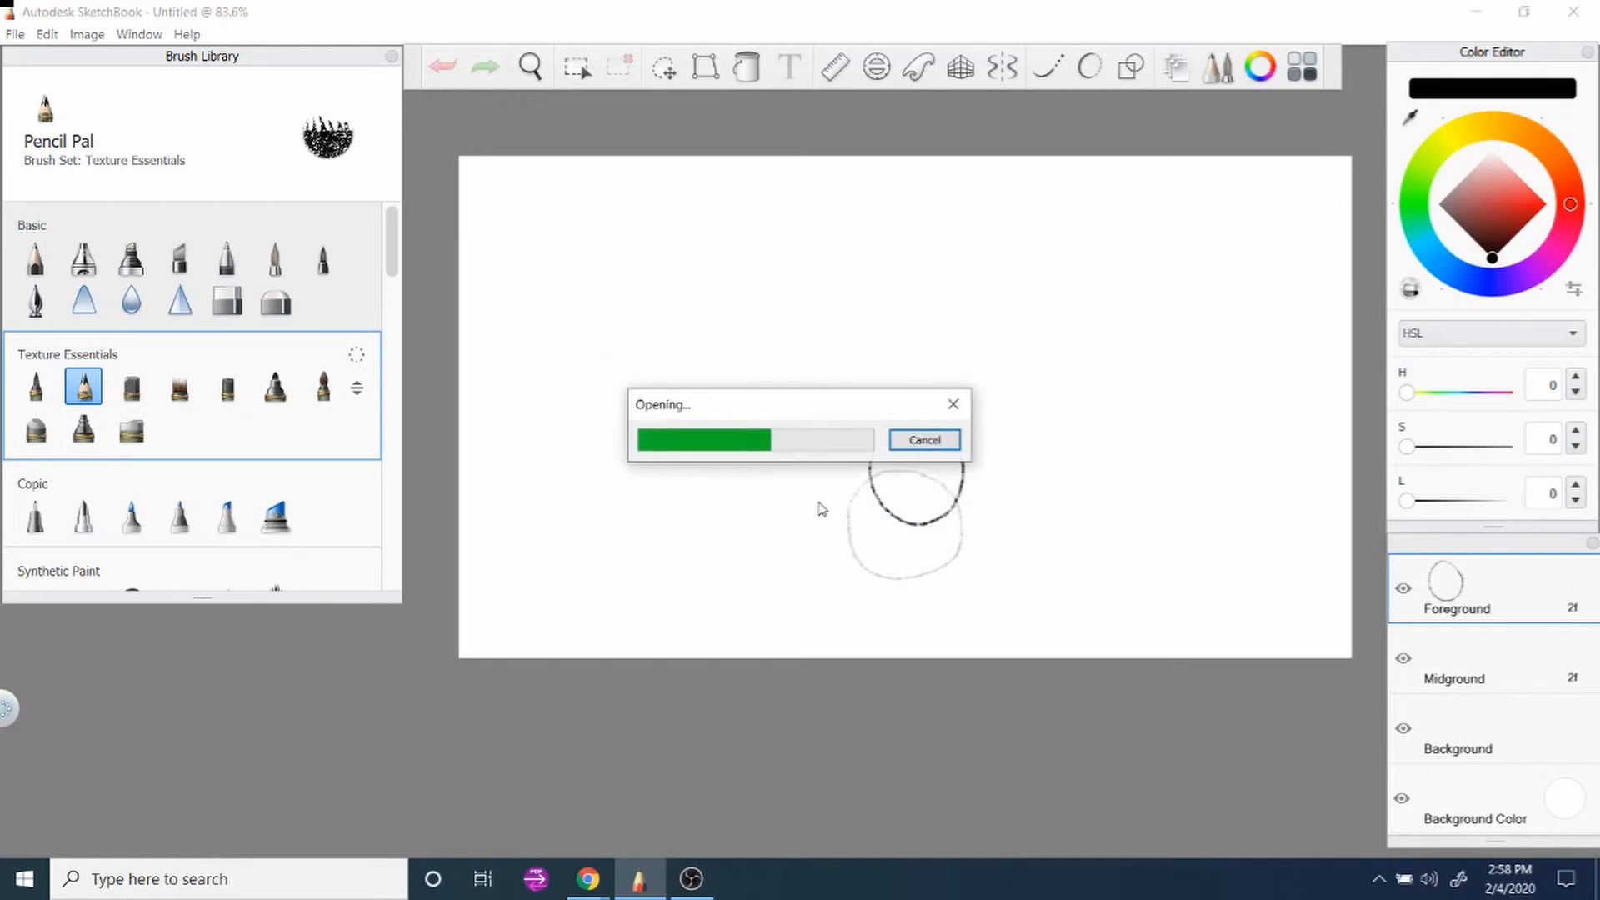
Extend the playback range to frame 28, play the Sword Lightning animation, and return to the first frame.
scroll(281, 411, down, 1)
scroll(280, 412, down, 15)
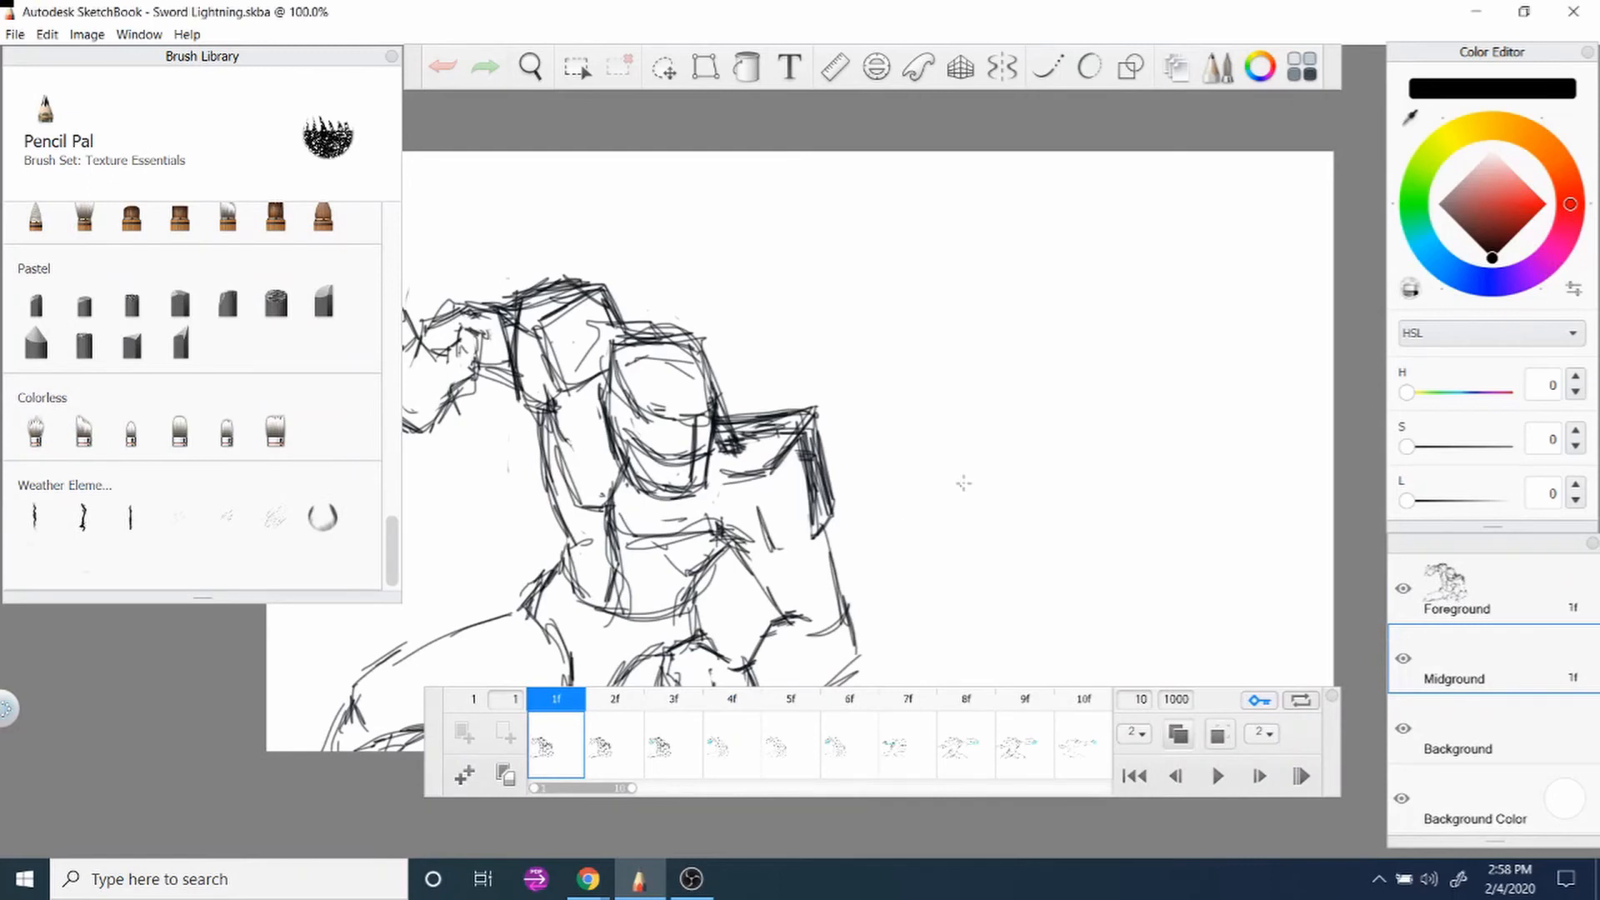
scroll(963, 483, down, 3)
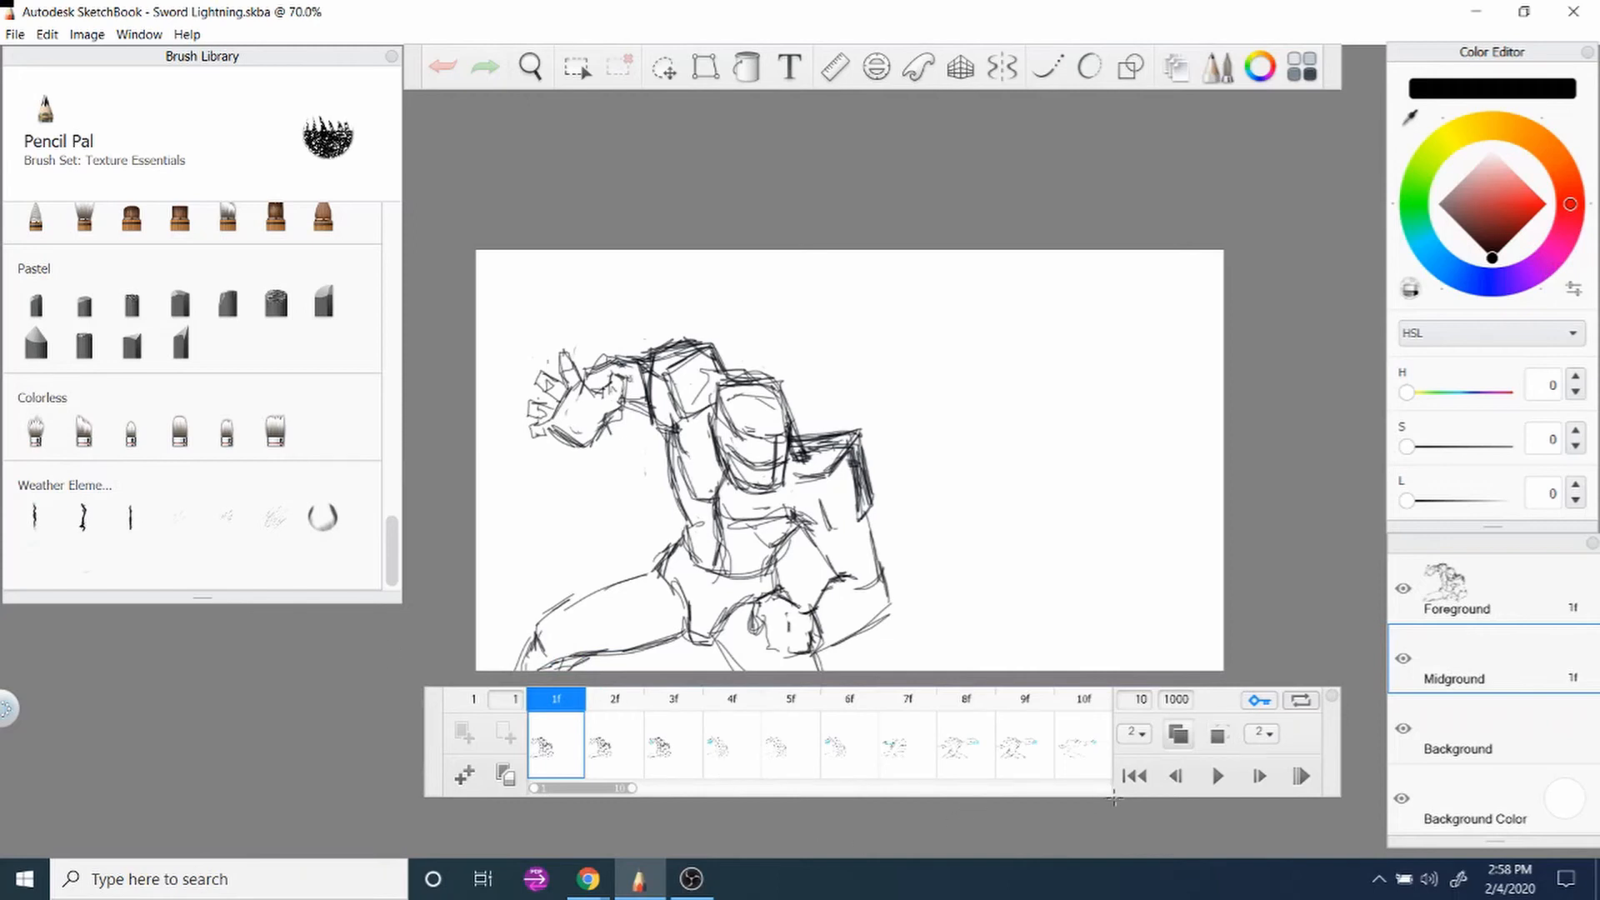
drag(630, 788, 650, 788)
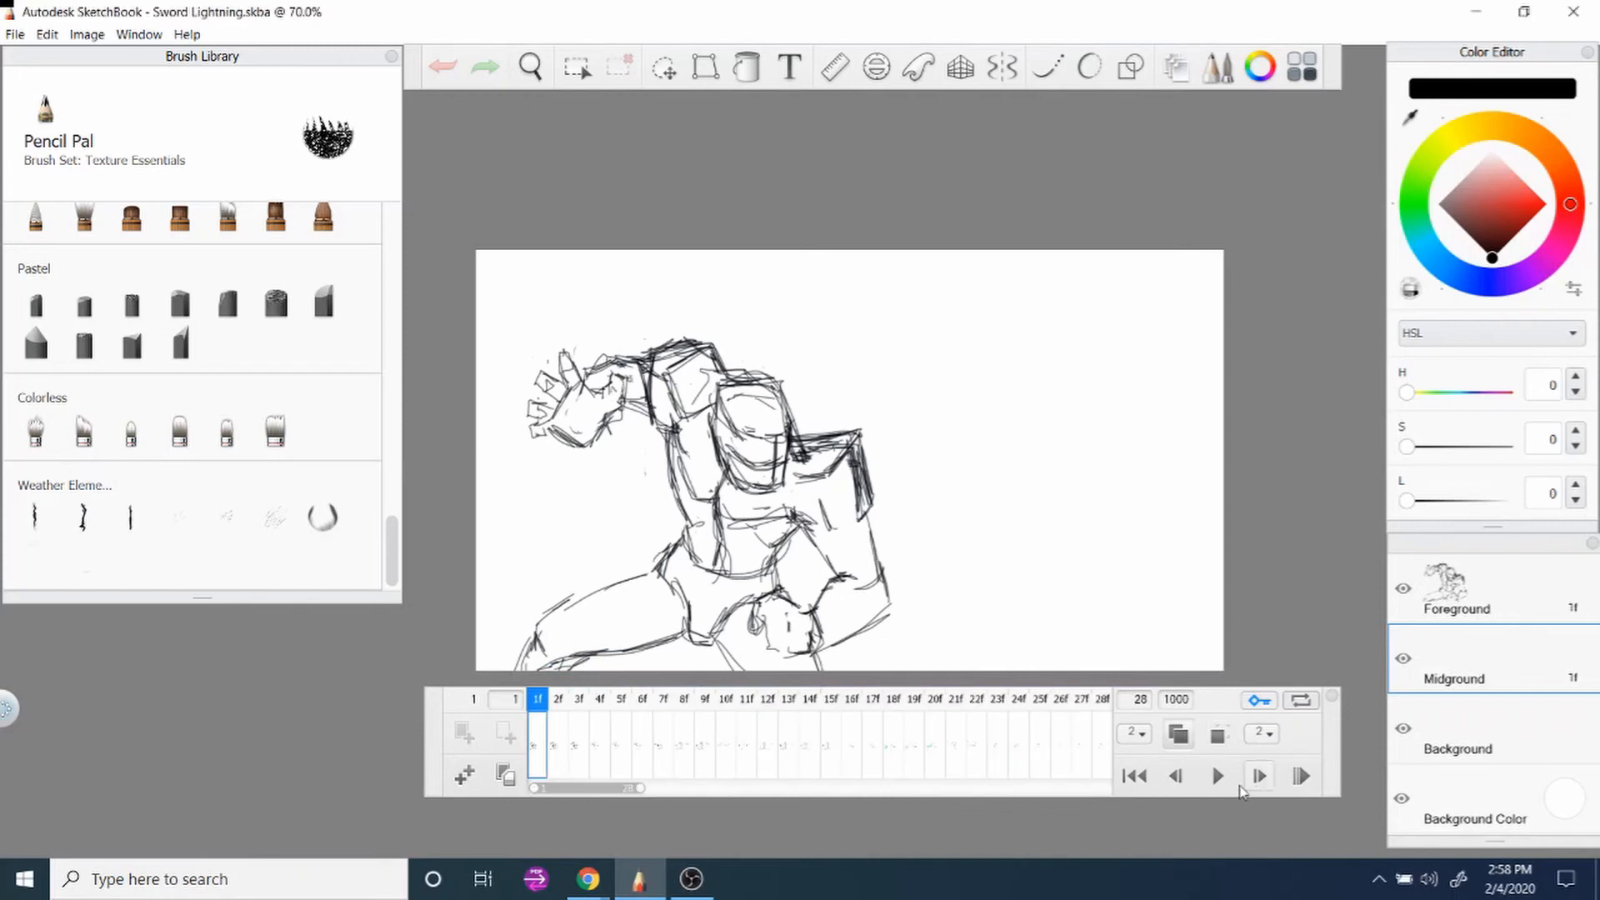
click(1218, 775)
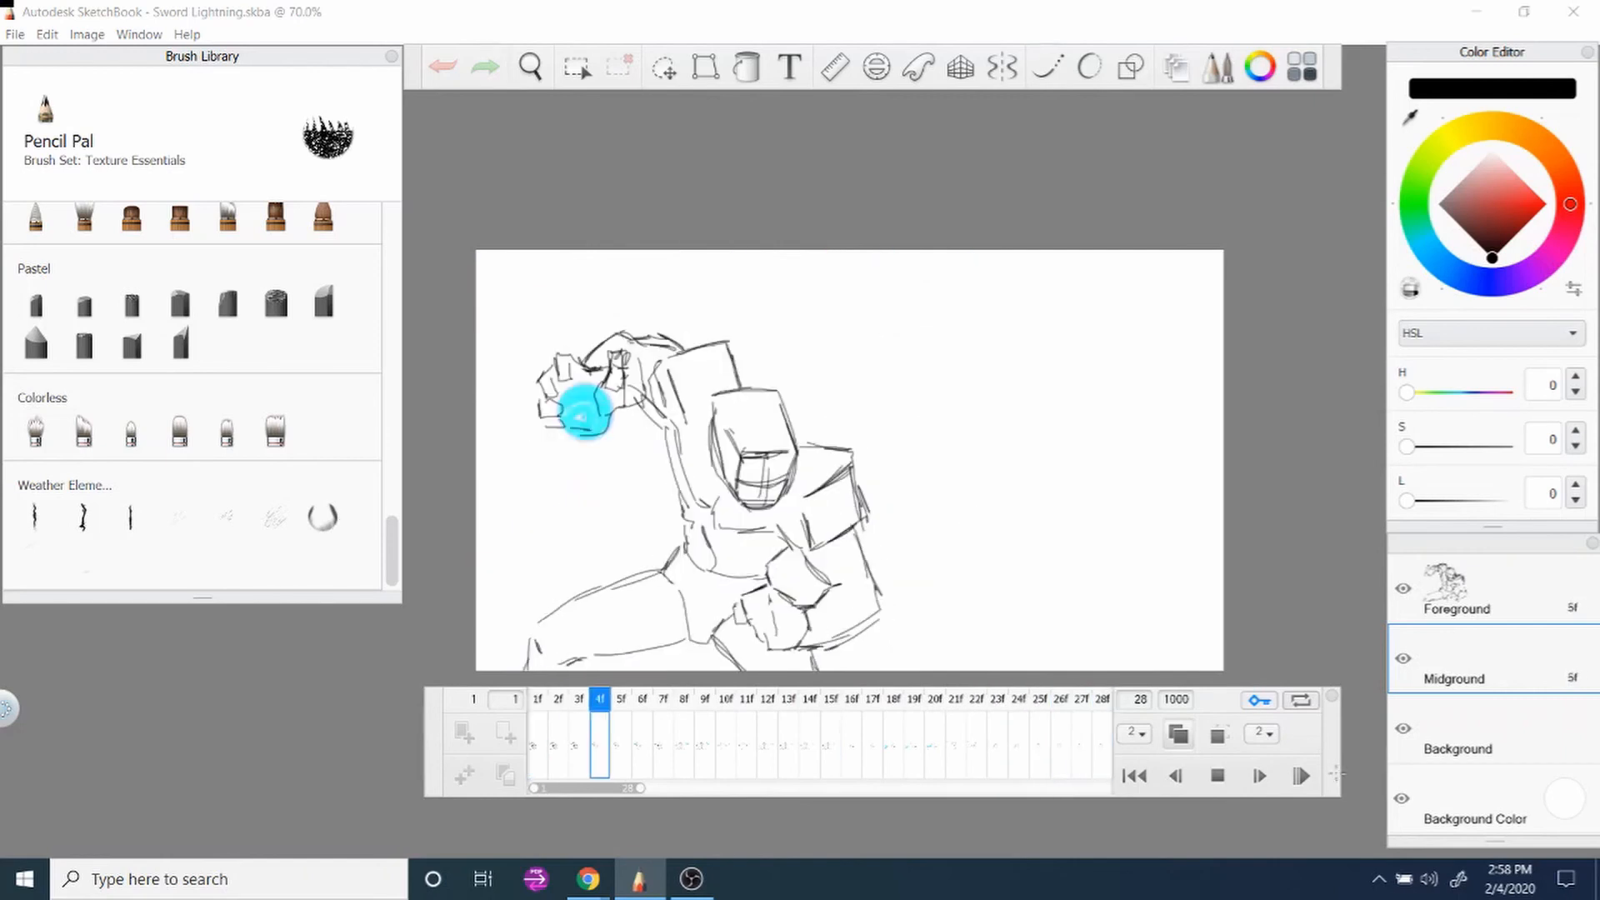
key(space)
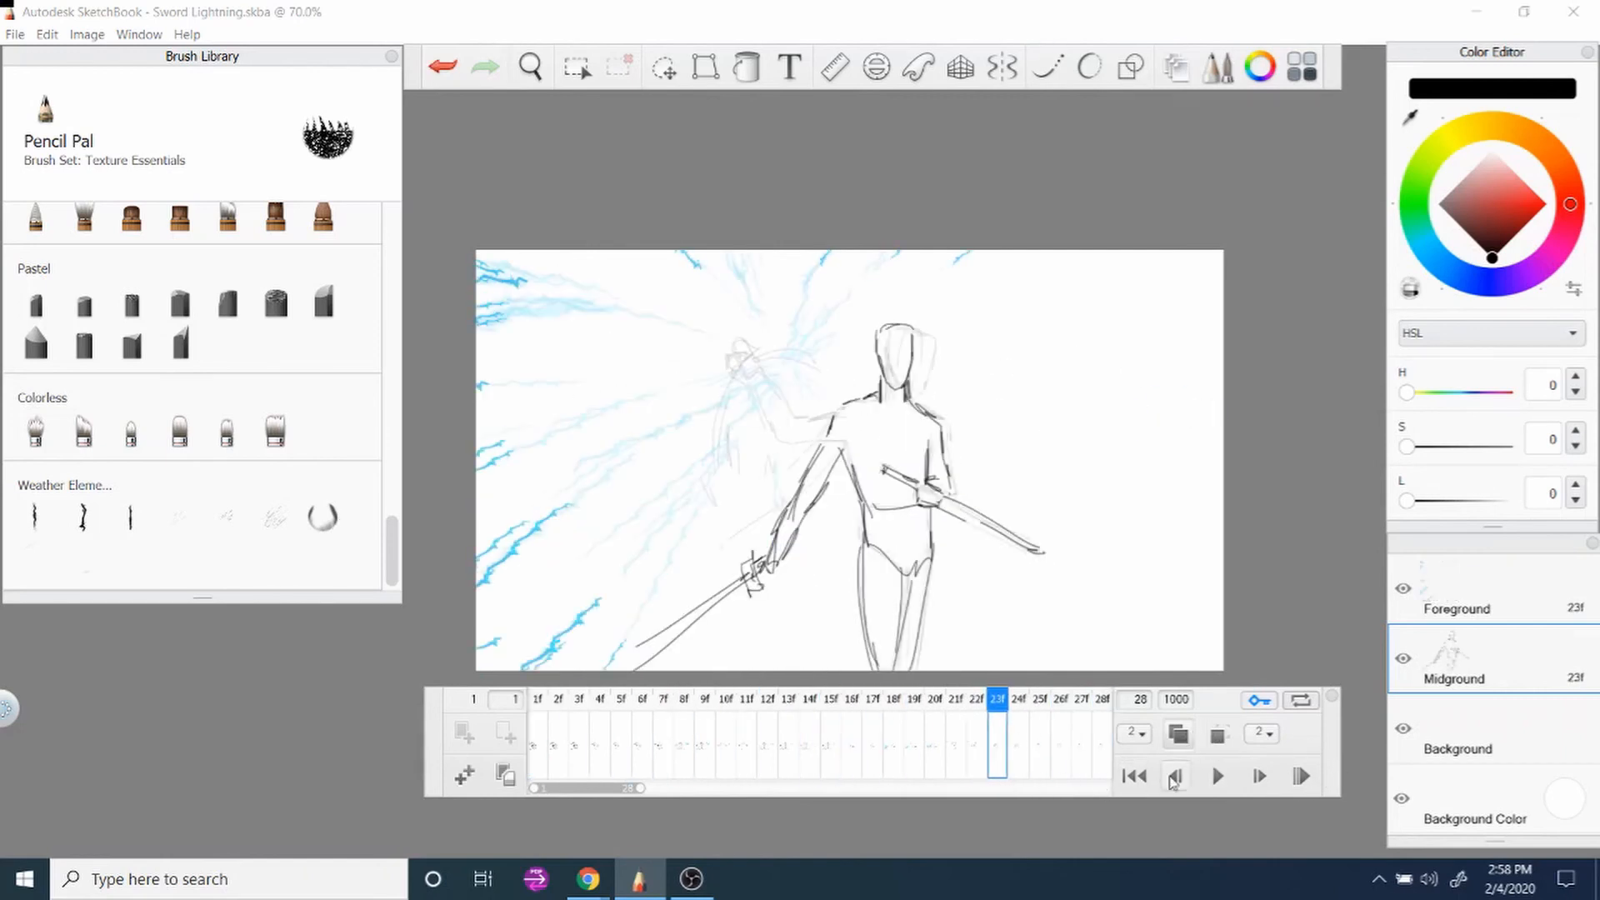
click(1133, 775)
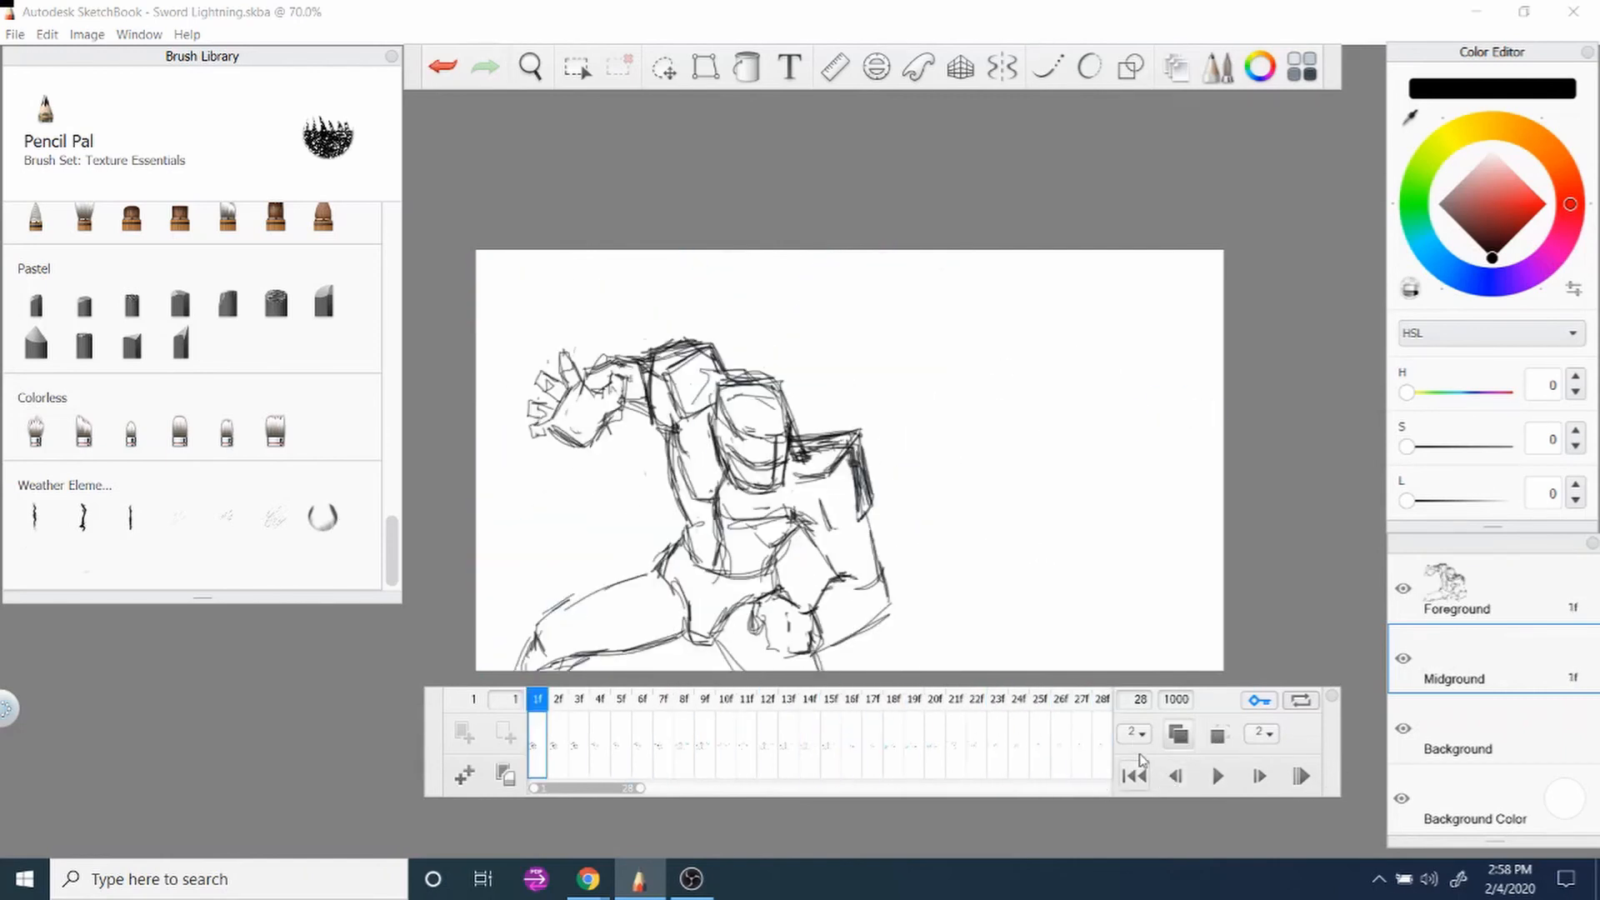
Select the Open Flame brush from the weather brush set and scrub the timeline around frames 1 and 2.
click(322, 517)
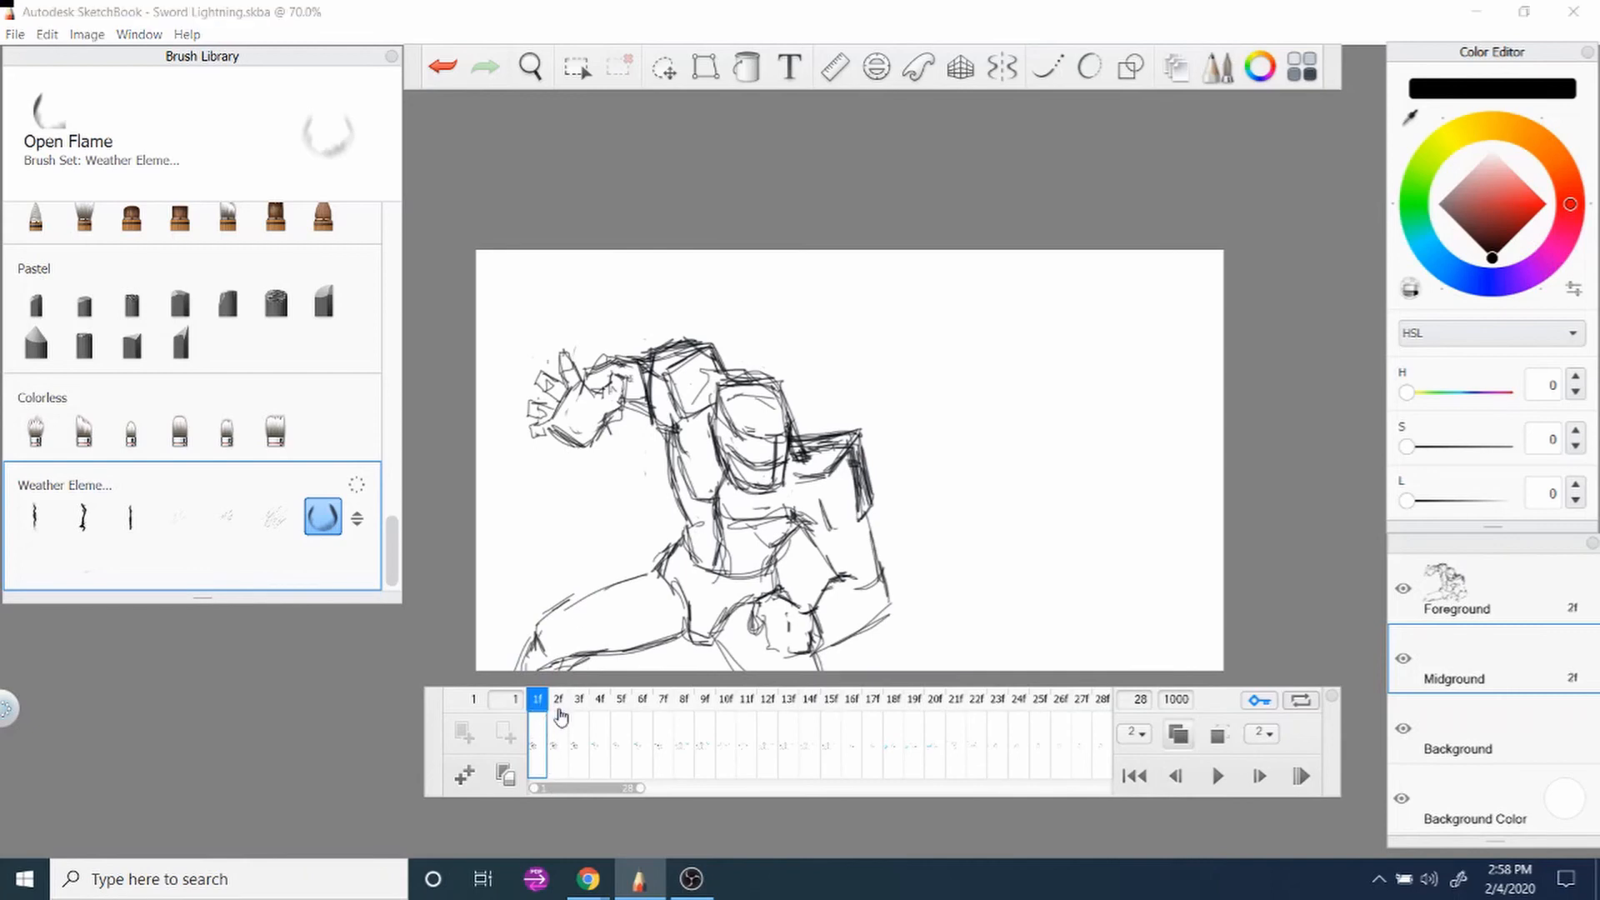
mouse_move(557, 714)
mouse_down()
mouse_move(744, 733)
mouse_move(537, 720)
mouse_move(522, 695)
mouse_move(457, 678)
mouse_up()
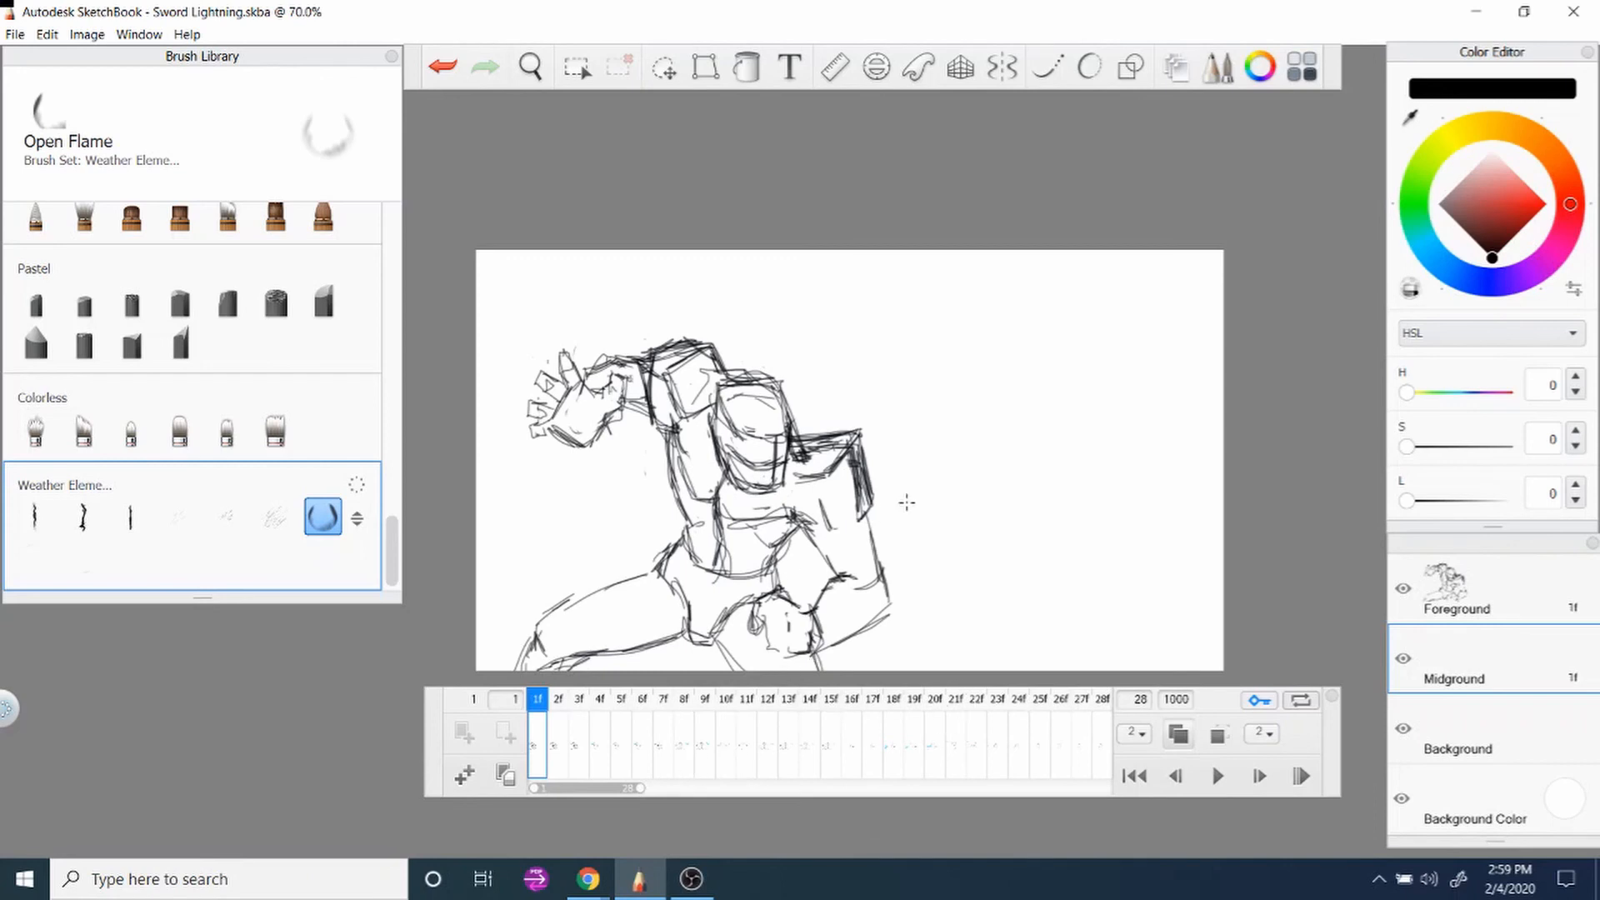
scroll(905, 507, down, 1)
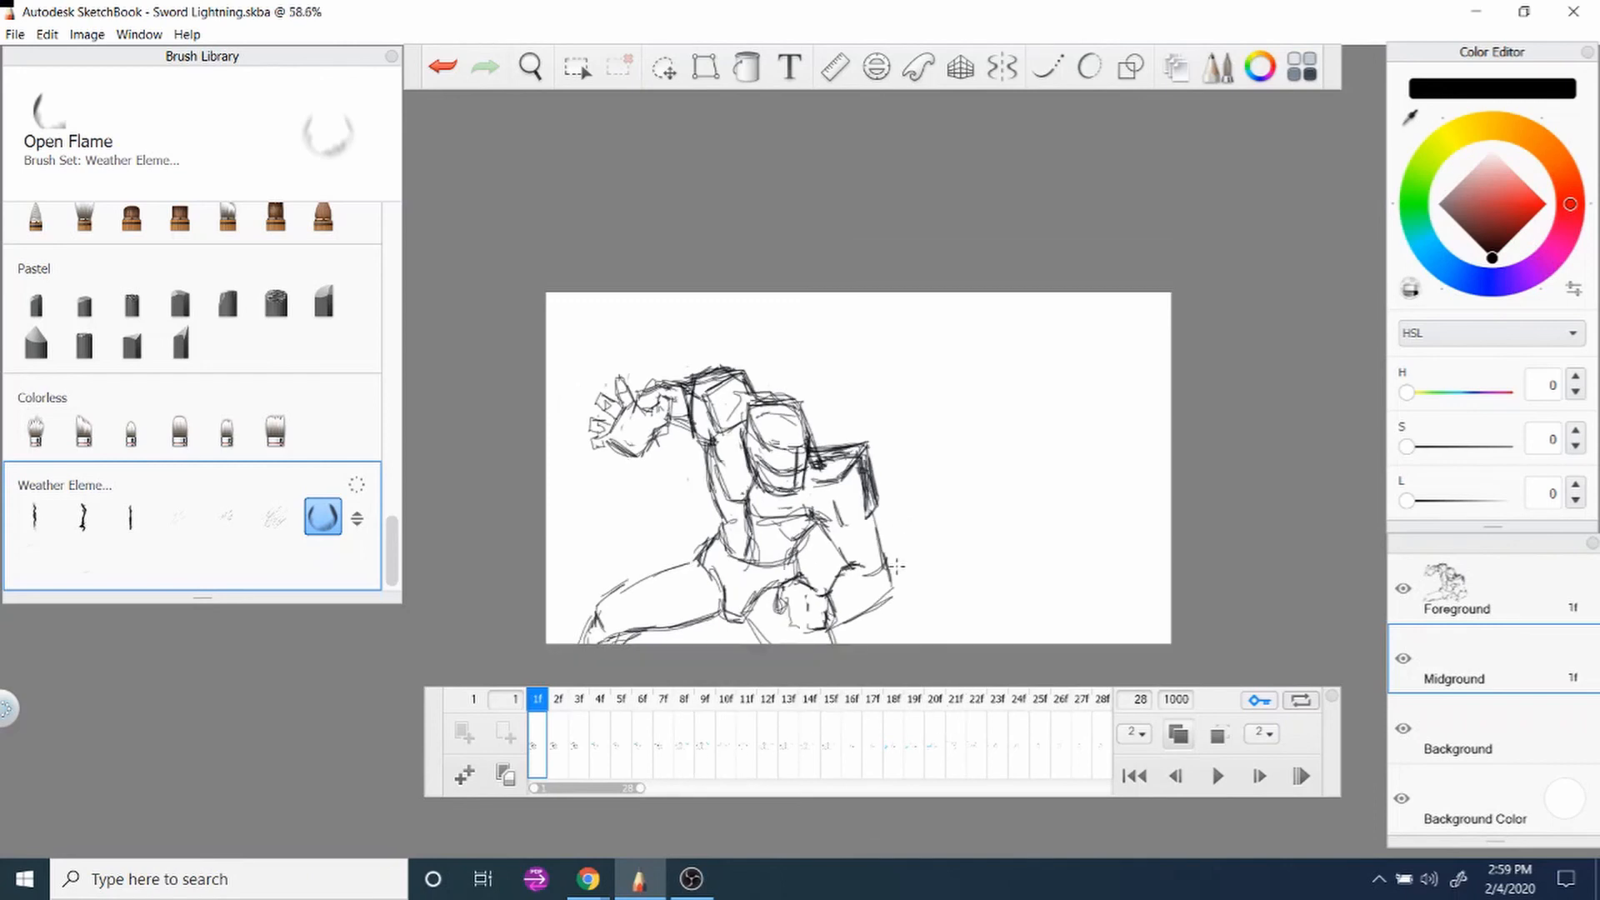
scroll(865, 638, up, 1)
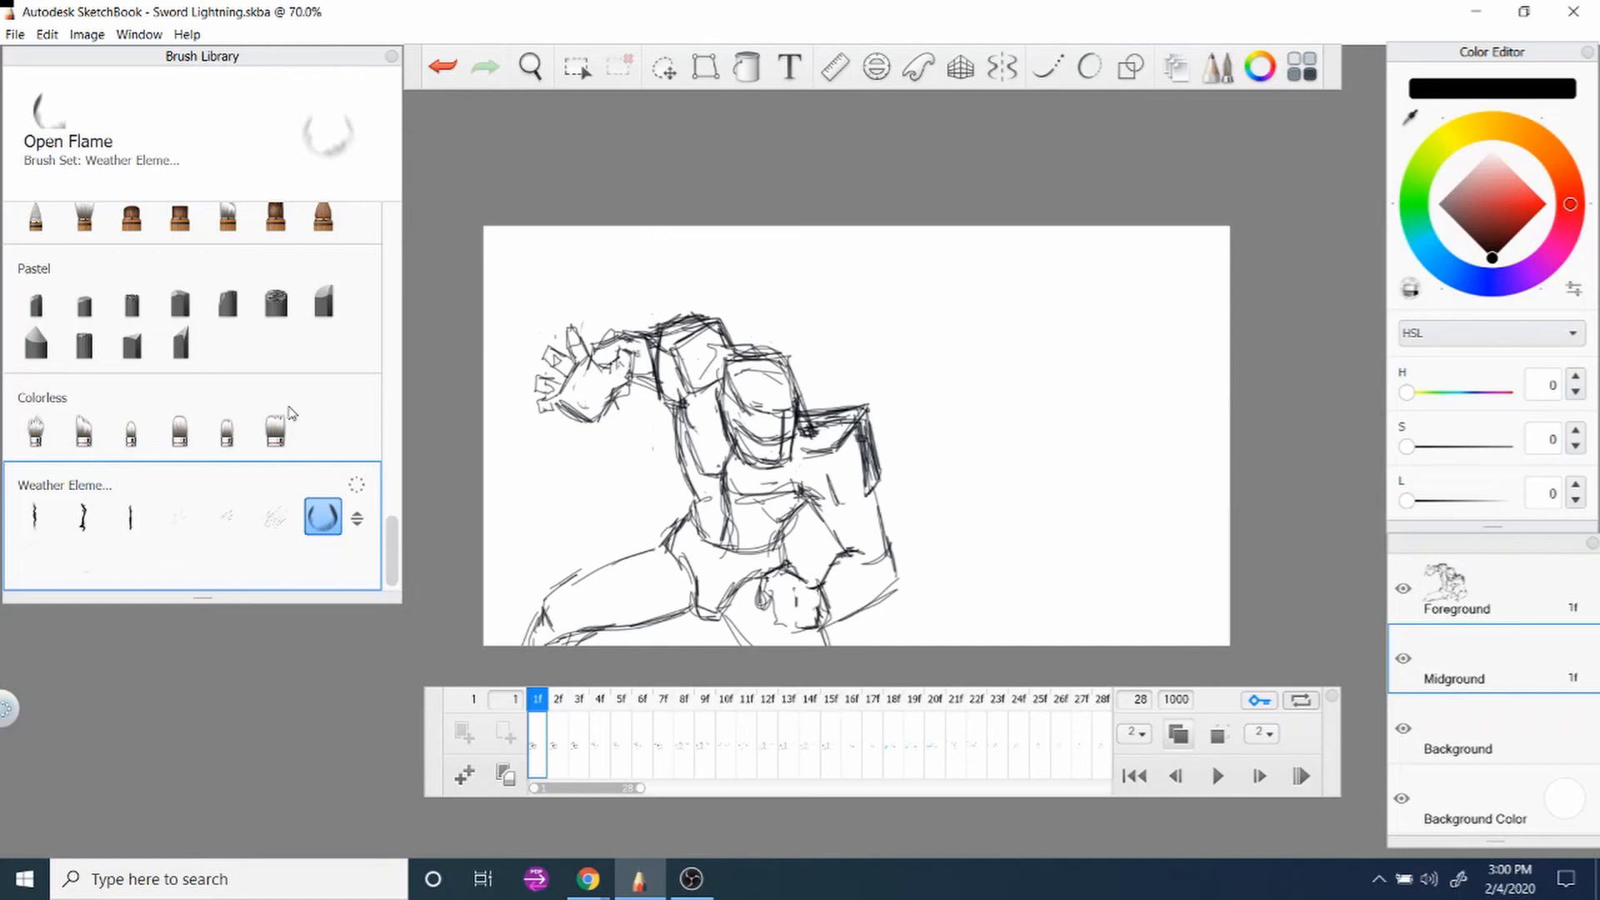
Set up a FlipBook export as an Animated GIF covering frames 1 to 28, and close the settings without exporting.
click(15, 36)
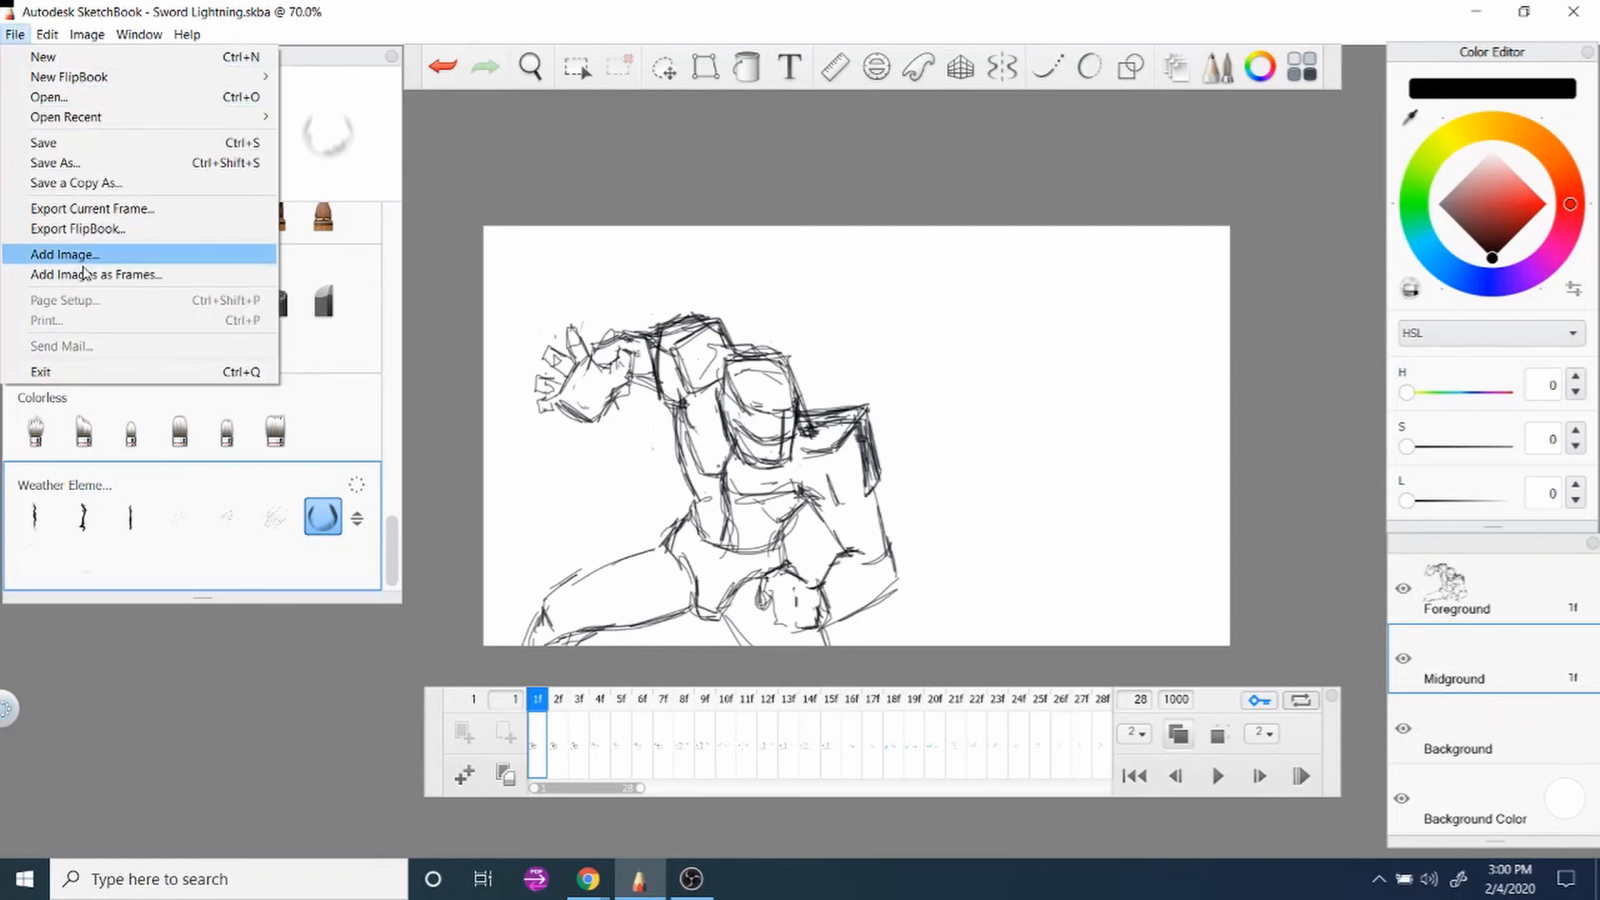
click(133, 235)
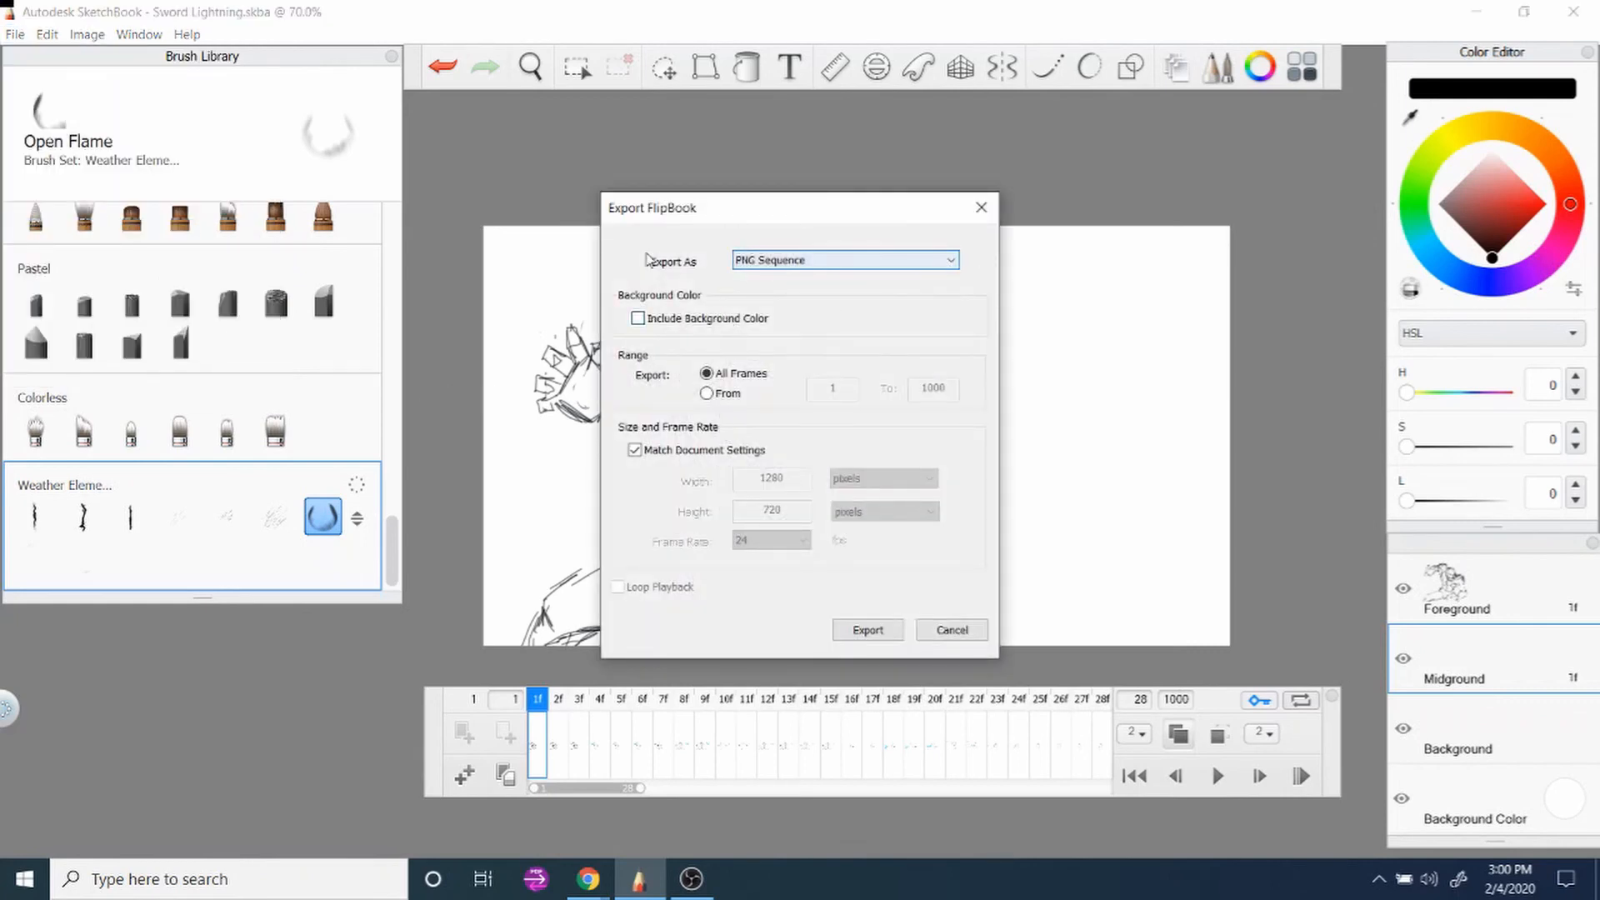
click(952, 260)
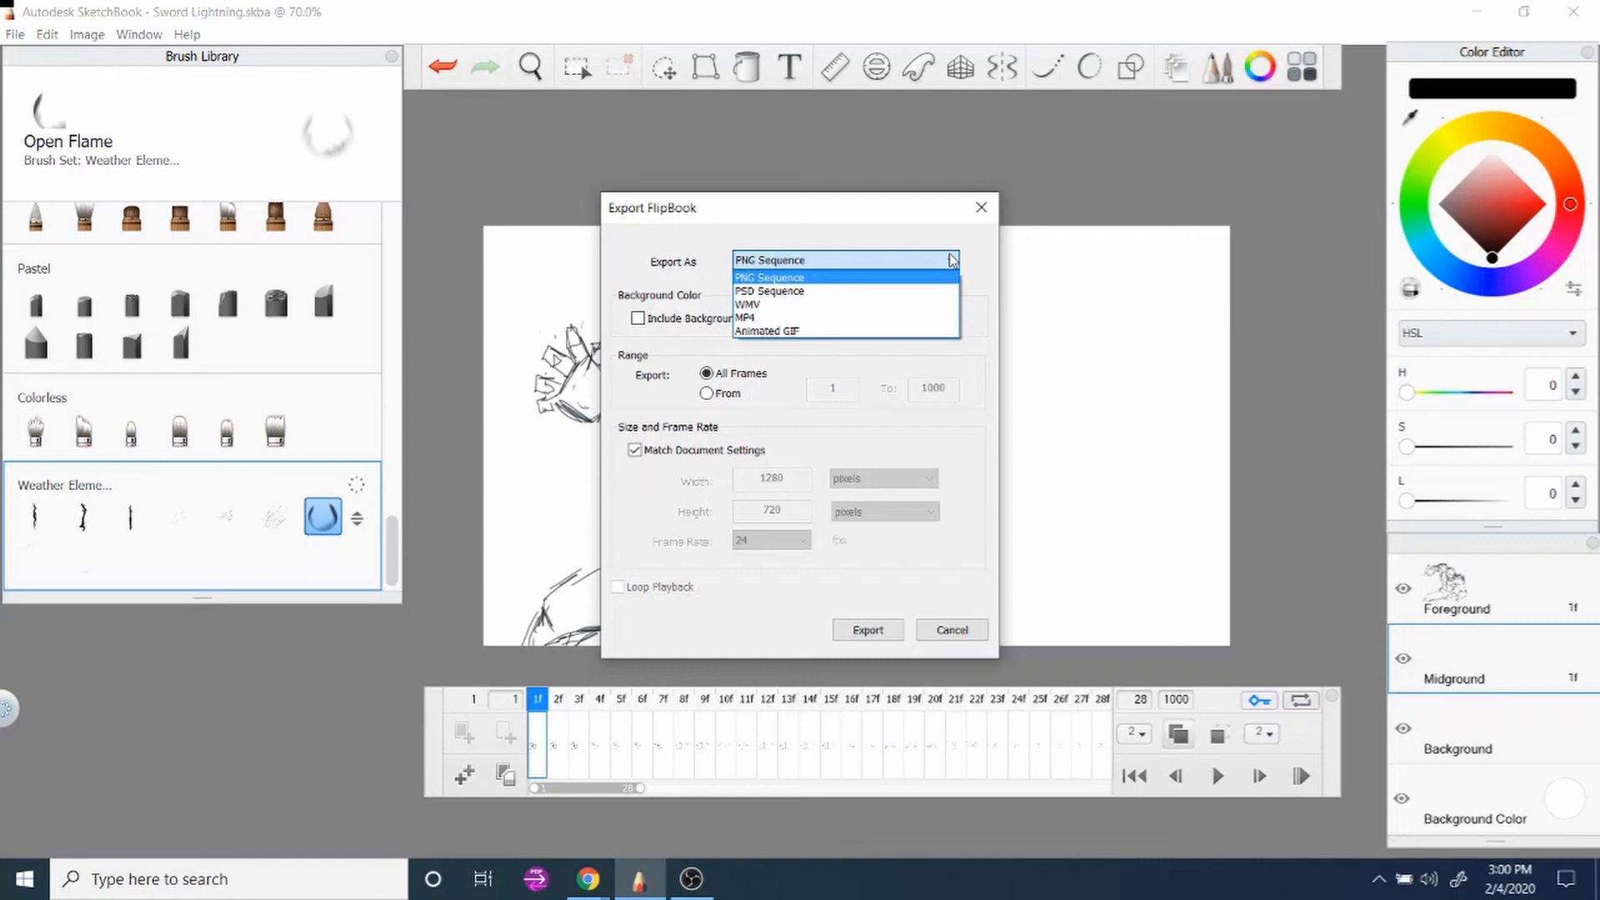
click(891, 332)
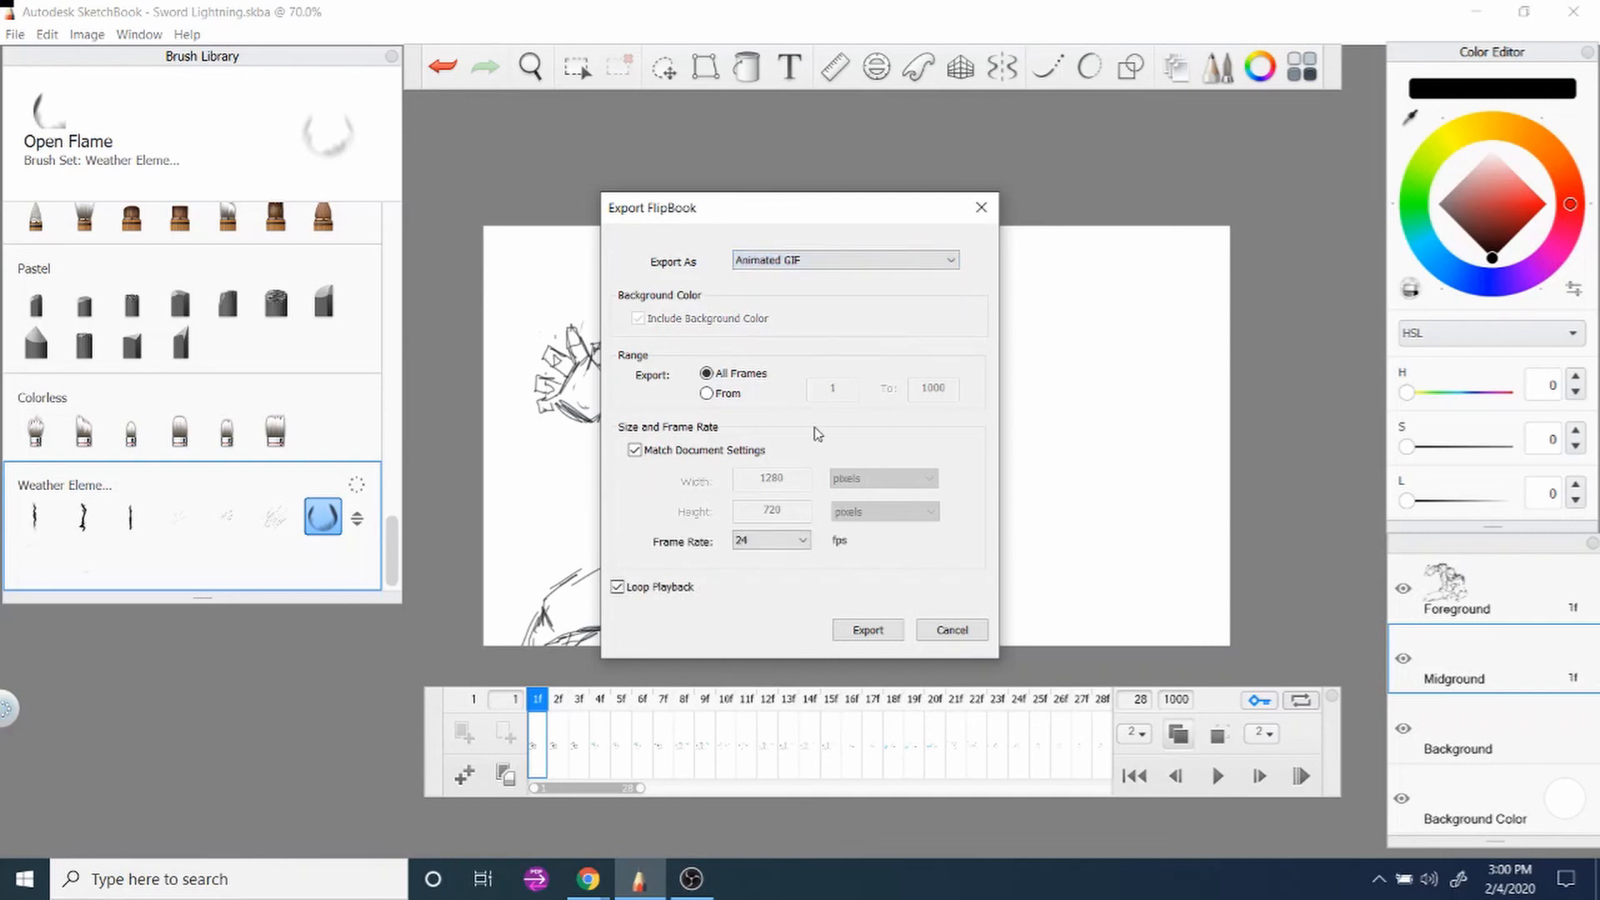
click(707, 393)
double_click(933, 388)
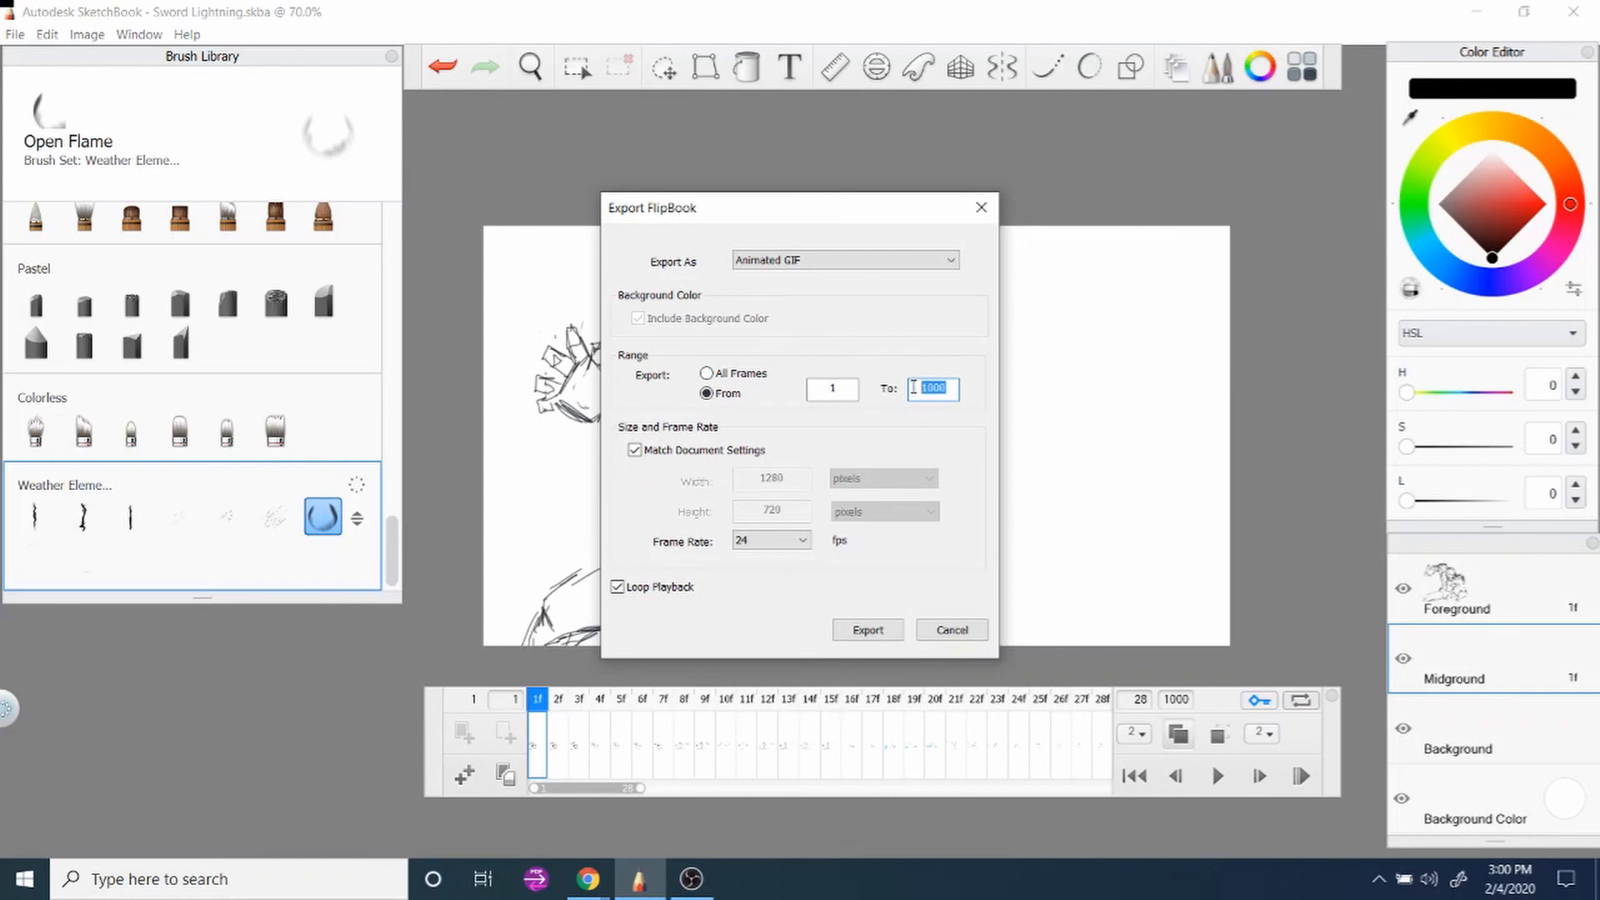
text(28)
click(951, 630)
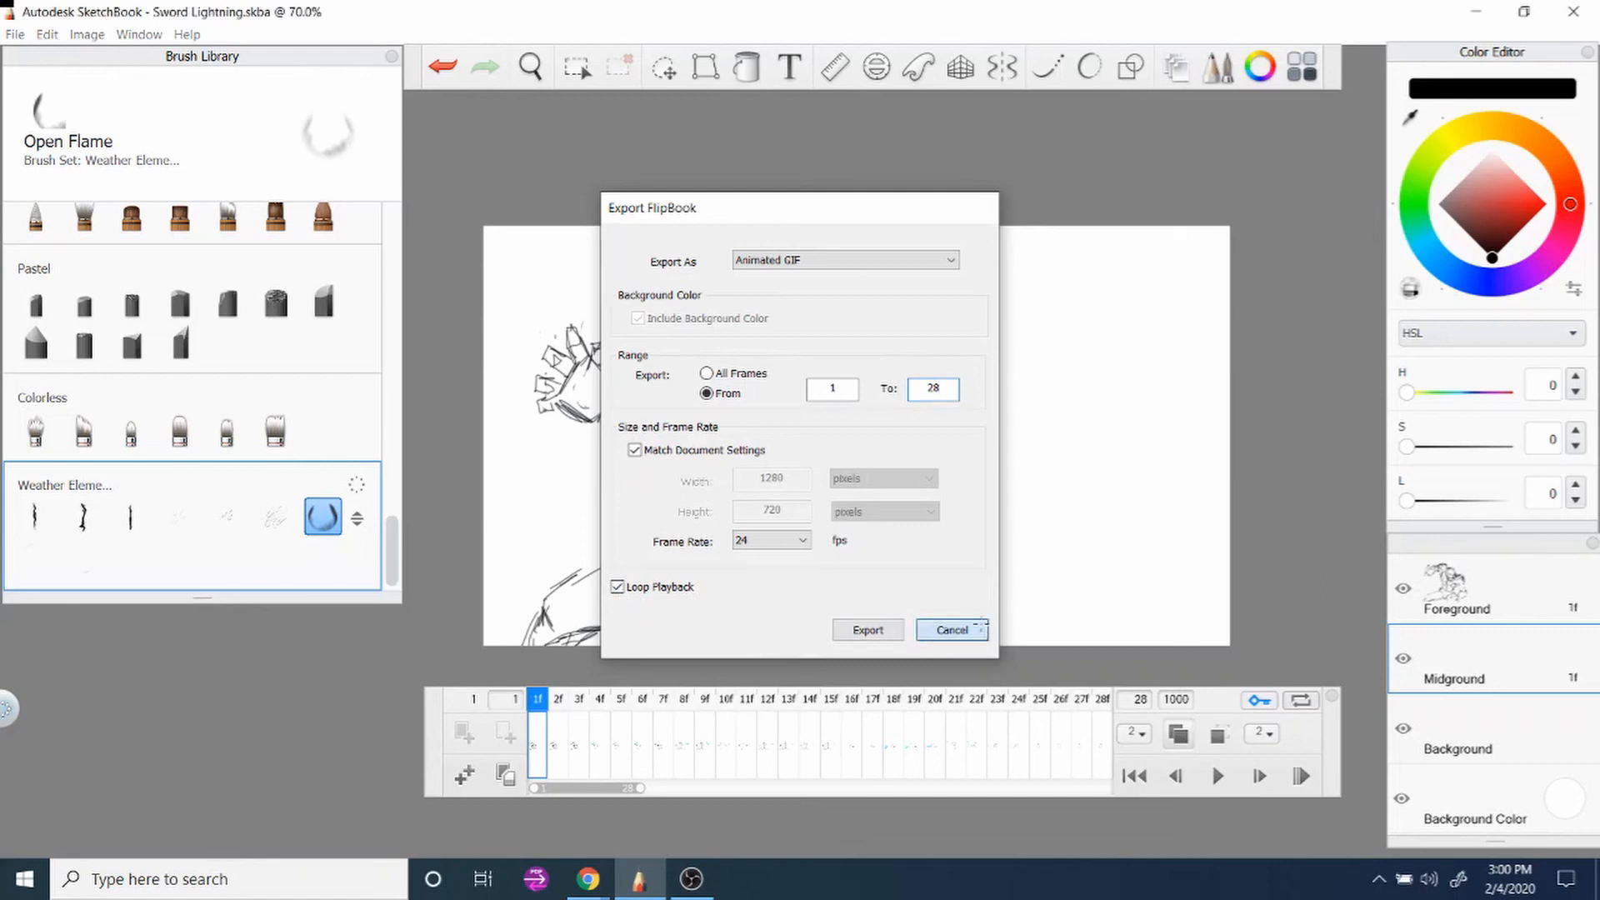